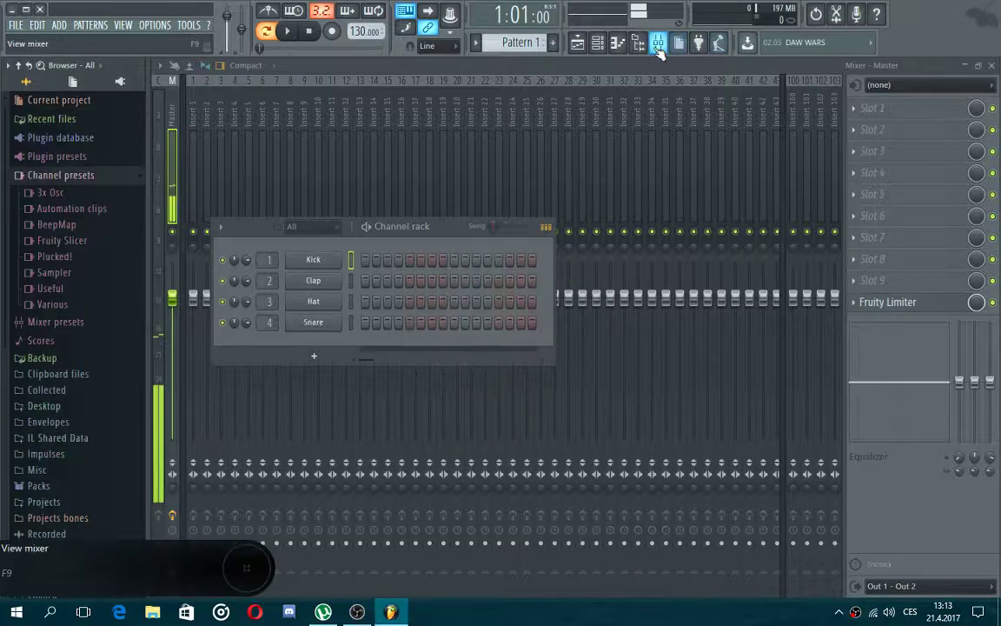
Add an Audio Clip channel to the channel rack and open its settings
{"action": "left_click", "coordinate": [638, 41]}
{"action": "left_click", "coordinate": [638, 42]}
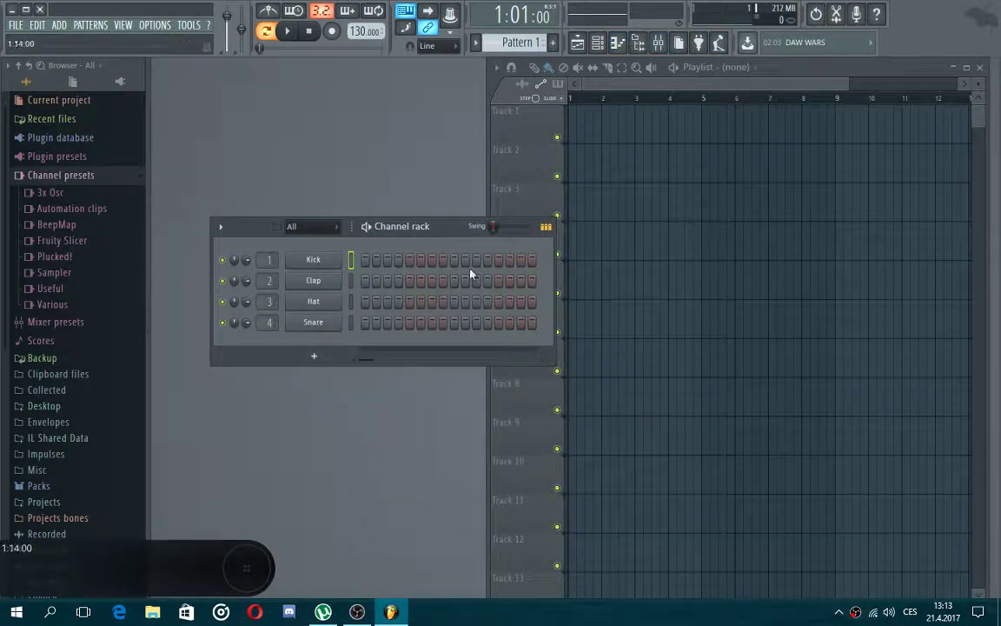
{"action": "left_click", "coordinate": [316, 356]}
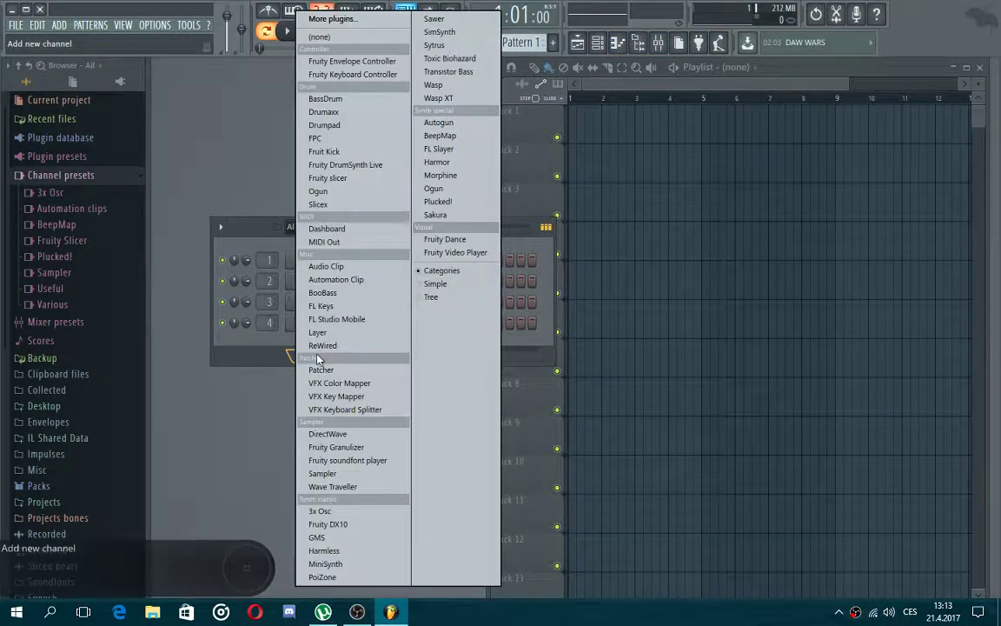
{"action": "left_click", "coordinate": [333, 270]}
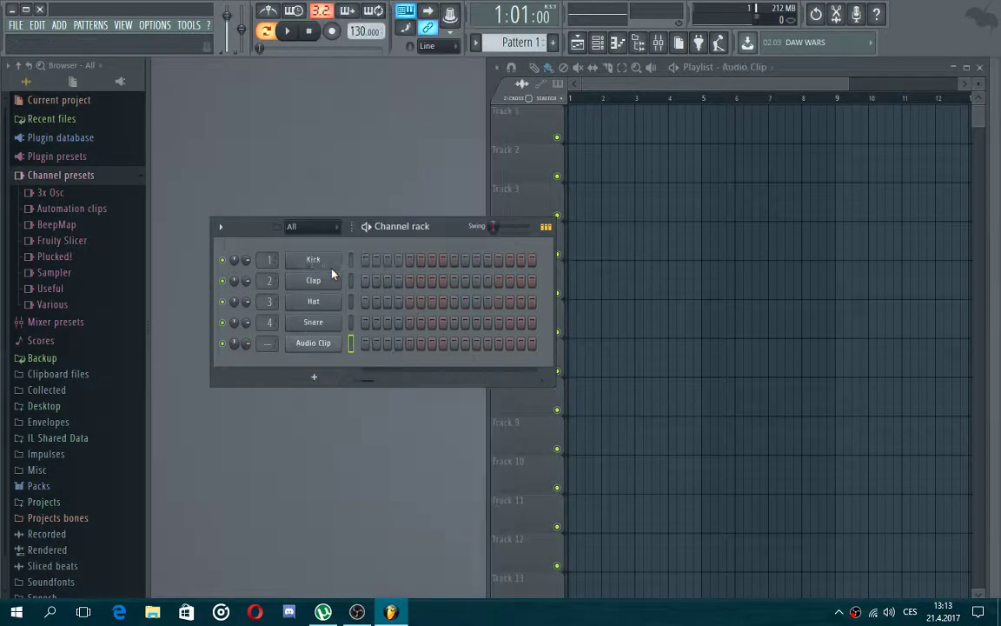
{"action": "left_click", "coordinate": [320, 341]}
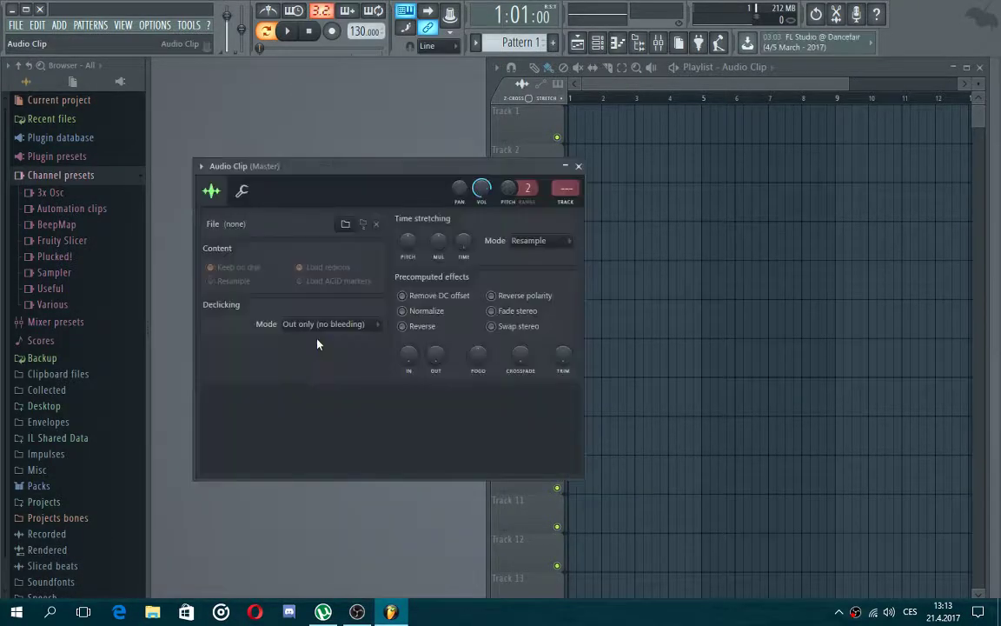
Load the song "MANUELLSEN - Nachtschicht II Interlude" from the desktop's Music folder into the Audio Clip channel
{"action": "left_click", "coordinate": [346, 225]}
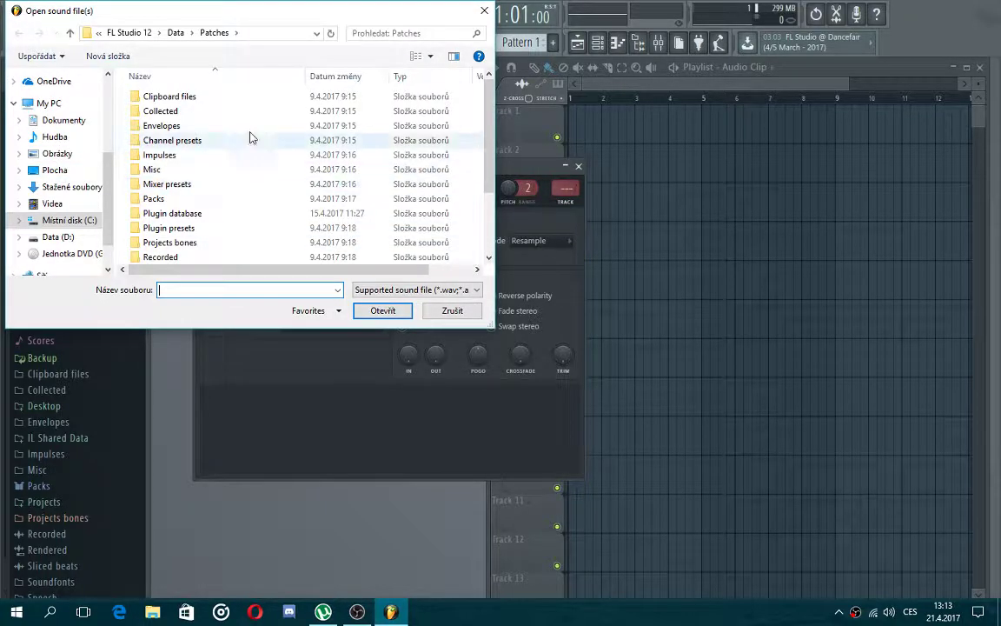
{"action": "left_click", "coordinate": [73, 170]}
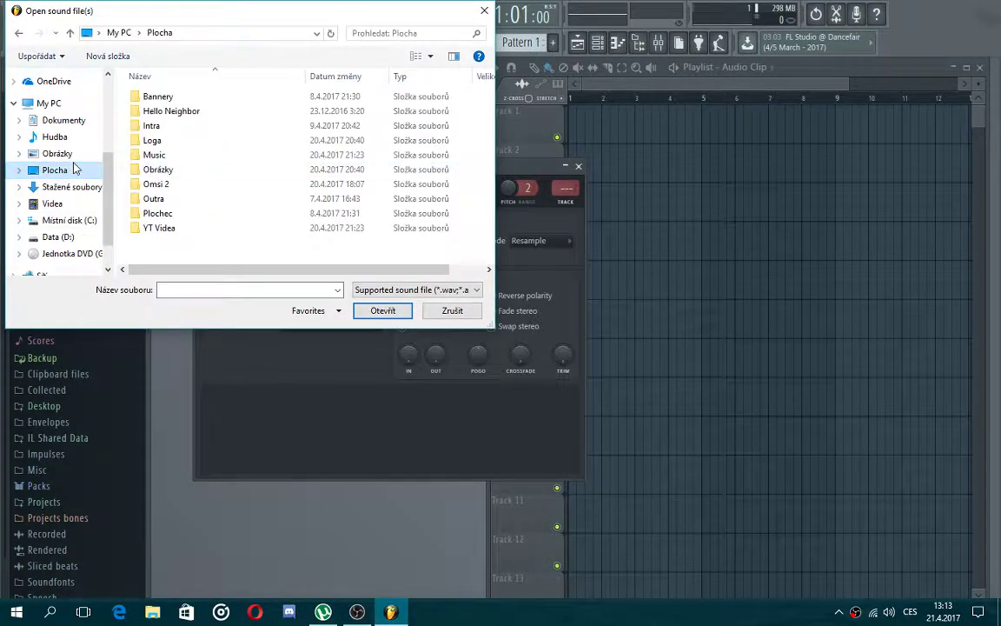
{"action": "double_click", "coordinate": [170, 155]}
{"action": "scroll", "coordinate": [170, 165], "scroll_direction": "down", "scroll_amount": 1}
{"action": "left_click", "coordinate": [171, 167]}
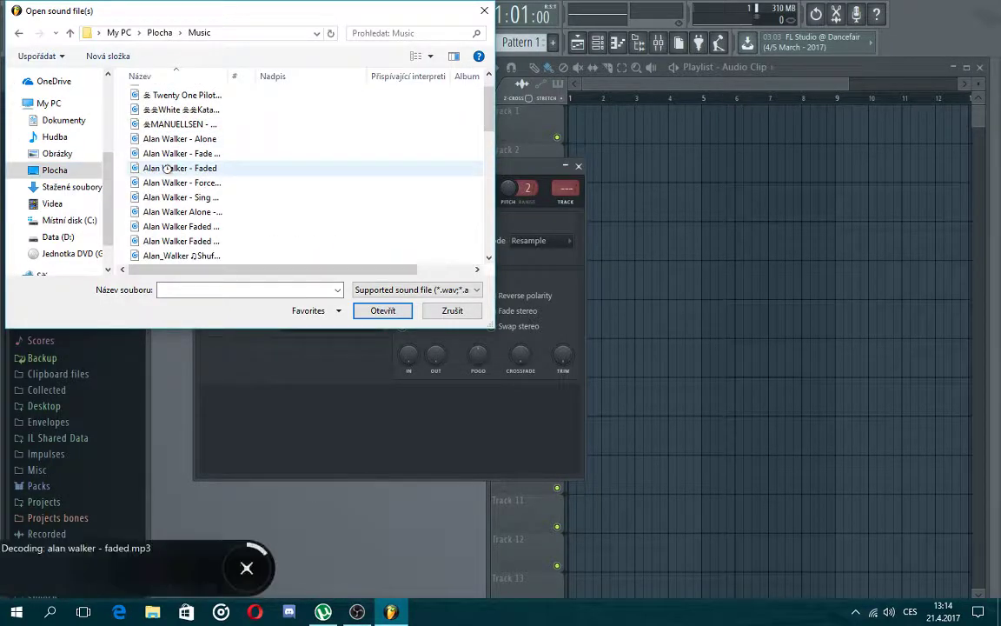
{"action": "right_click", "coordinate": [171, 170]}
{"action": "left_click", "coordinate": [184, 142]}
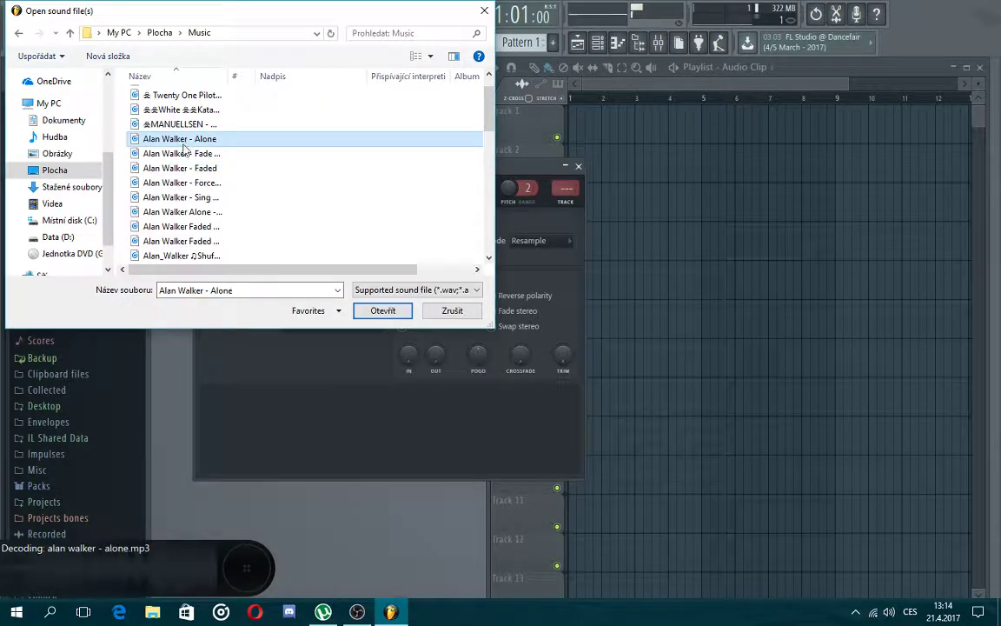
{"action": "left_click", "coordinate": [208, 126]}
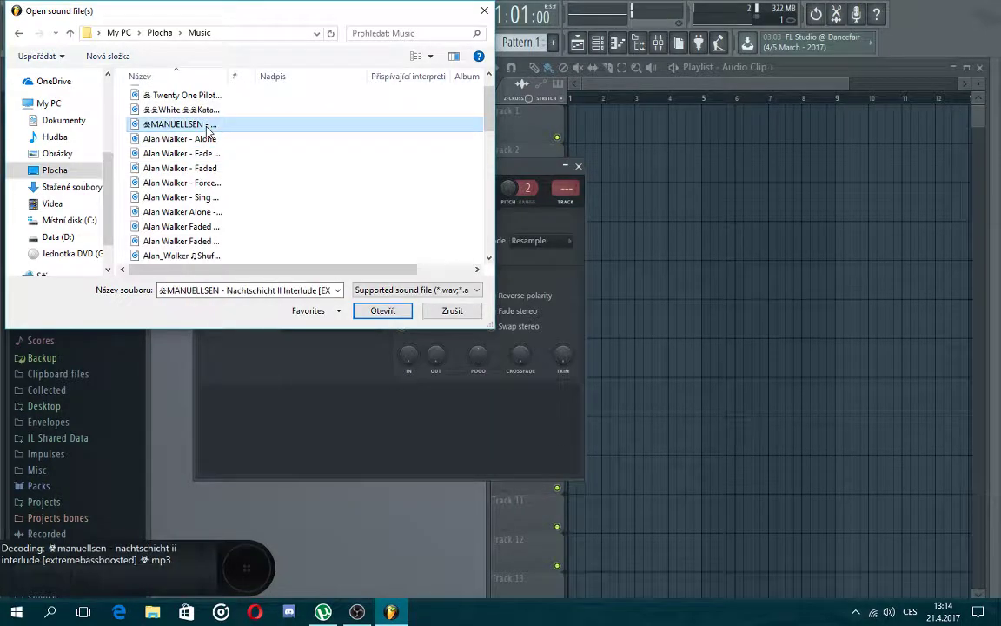
{"action": "left_click", "coordinate": [357, 307]}
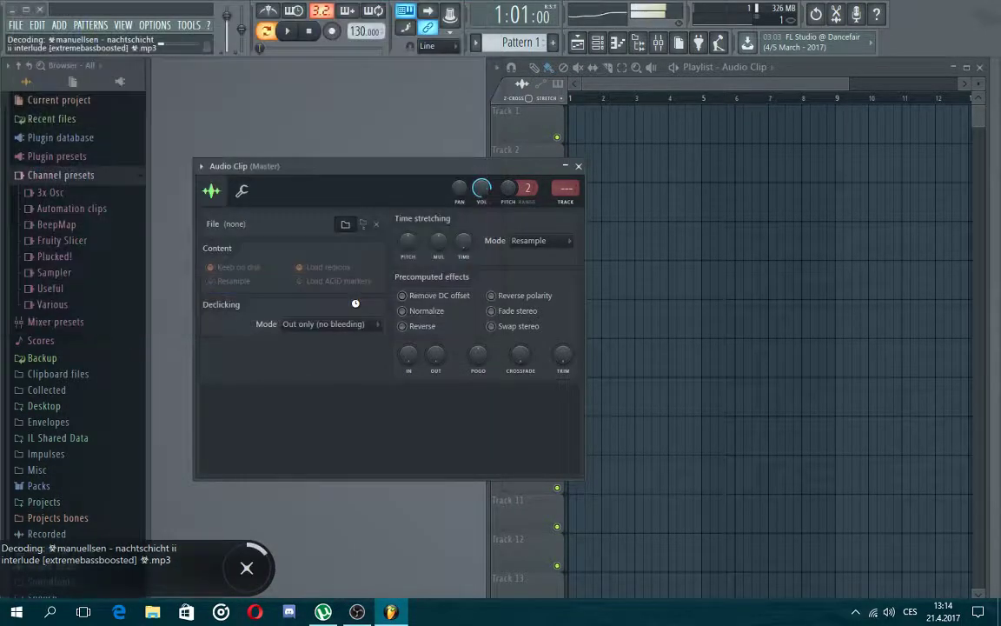
Place the song's waveform on playlist Track 8, starting at bar 1
{"action": "left_click_drag", "start_coordinate": [285, 451], "coordinate": [543, 392]}
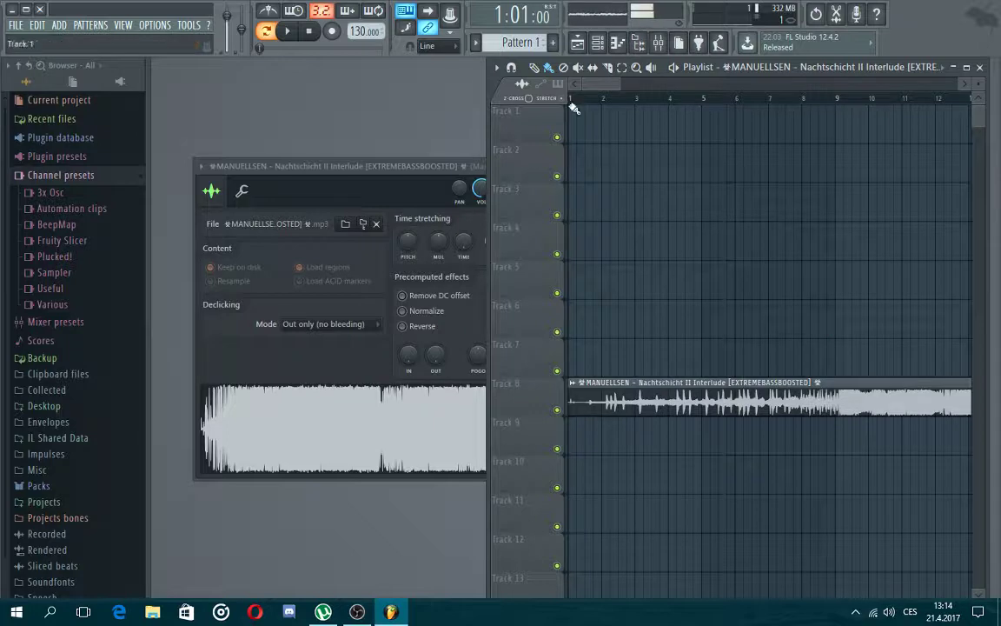
{"action": "left_click_drag", "start_coordinate": [572, 98], "coordinate": [543, 118]}
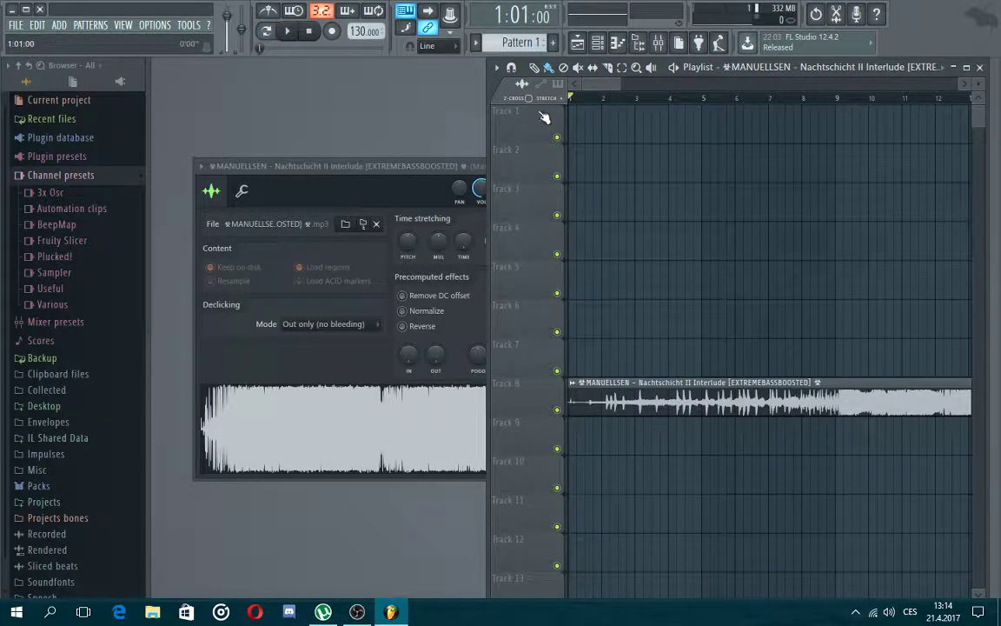
{"action": "left_click", "coordinate": [620, 118]}
{"action": "right_click", "coordinate": [620, 117]}
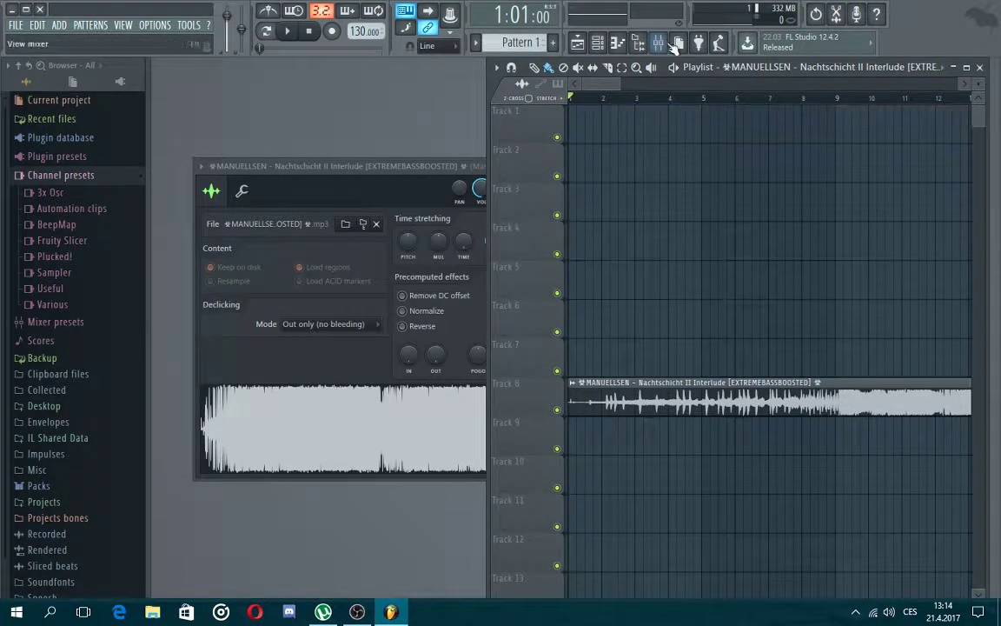
Load ZGameEditor Visualizer into effect slot 1 of the mixer's Master track and move its preview window clear of the plugin controls
{"action": "left_click", "coordinate": [658, 42]}
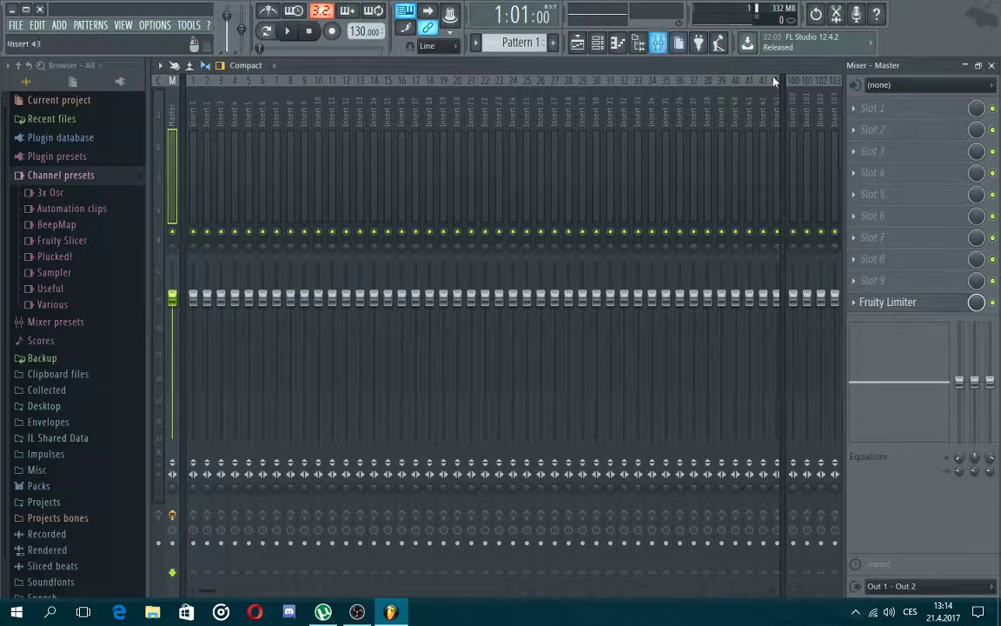
{"action": "left_click", "coordinate": [860, 110]}
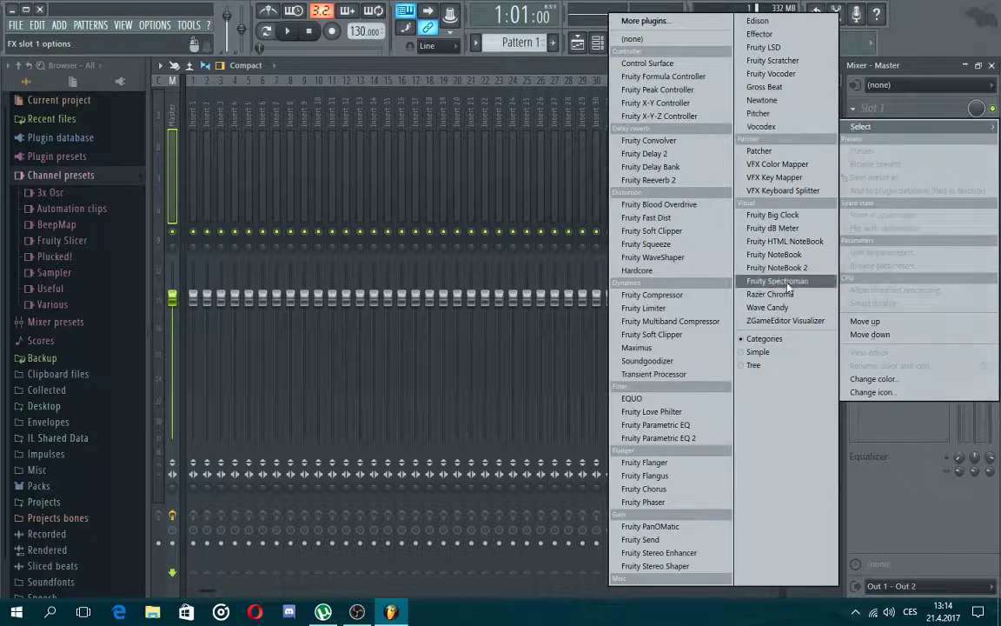
{"action": "left_click", "coordinate": [758, 321]}
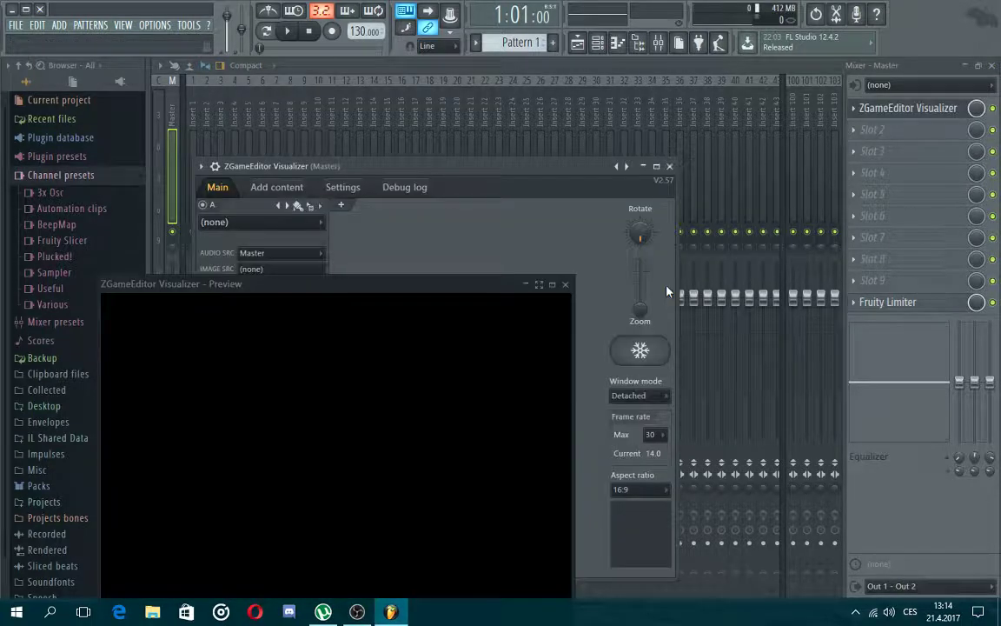
{"action": "left_click_drag", "start_coordinate": [448, 285], "coordinate": [893, 174]}
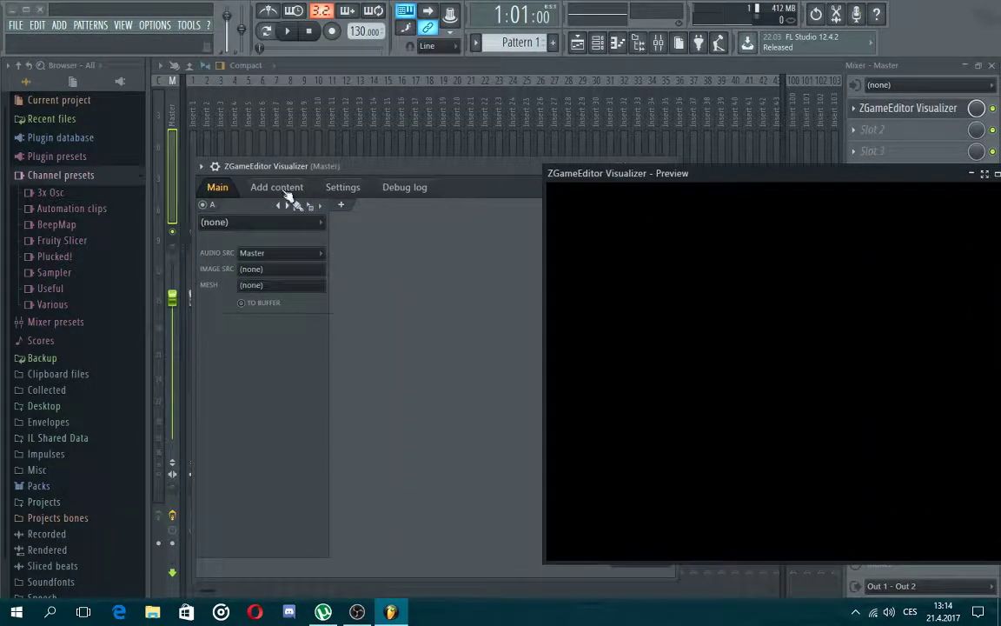
Add the template4 picture from the Bitmaps folder to the visualizer's image content
{"action": "left_click", "coordinate": [299, 189]}
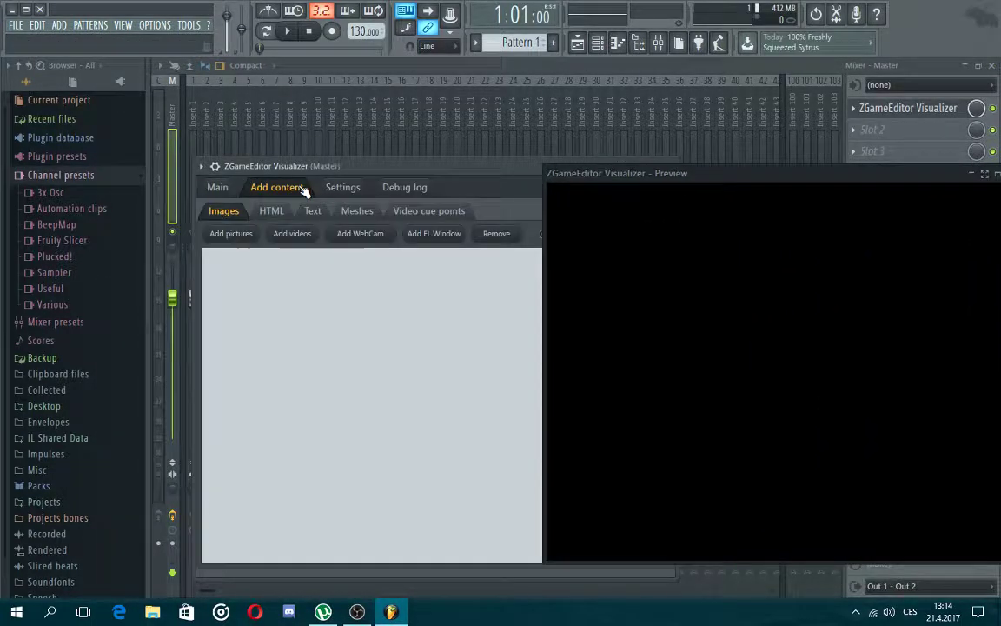
{"action": "left_click", "coordinate": [232, 234]}
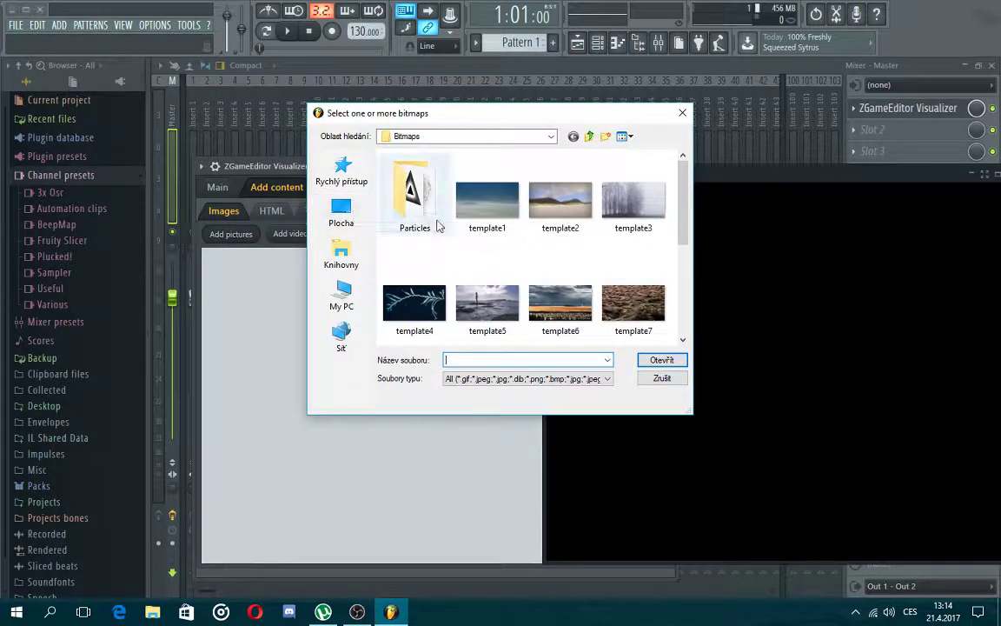
{"action": "scroll", "coordinate": [438, 226], "scroll_direction": "down", "scroll_amount": 1}
{"action": "scroll", "coordinate": [413, 260], "scroll_direction": "up", "scroll_amount": 1}
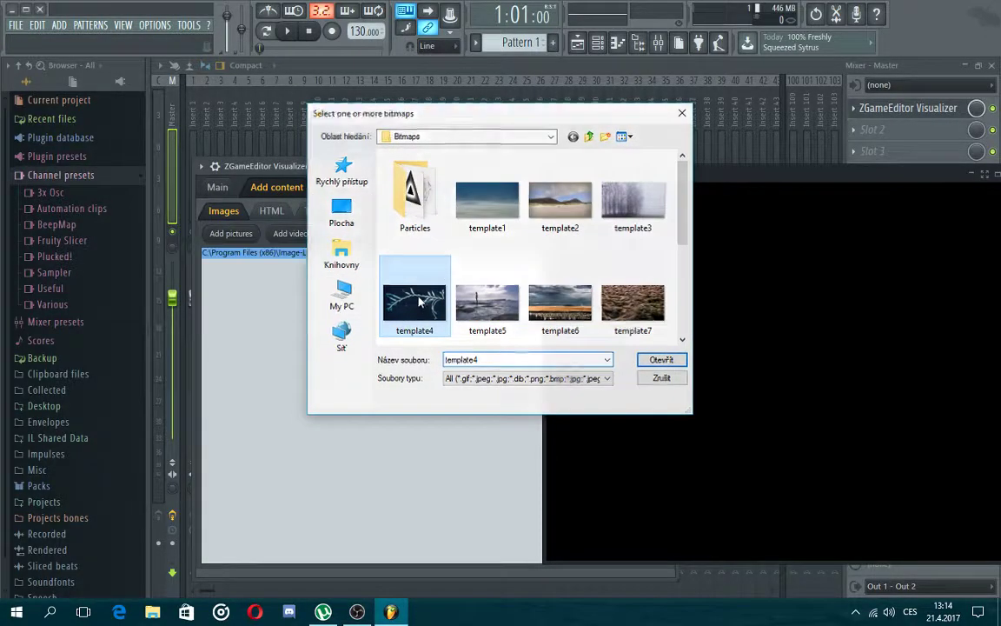
{"action": "double_click", "coordinate": [408, 300]}
Add the LOGOS picture from the desktop's Loga folder to the visualizer's image content
{"action": "left_click", "coordinate": [238, 234]}
{"action": "left_click", "coordinate": [342, 213]}
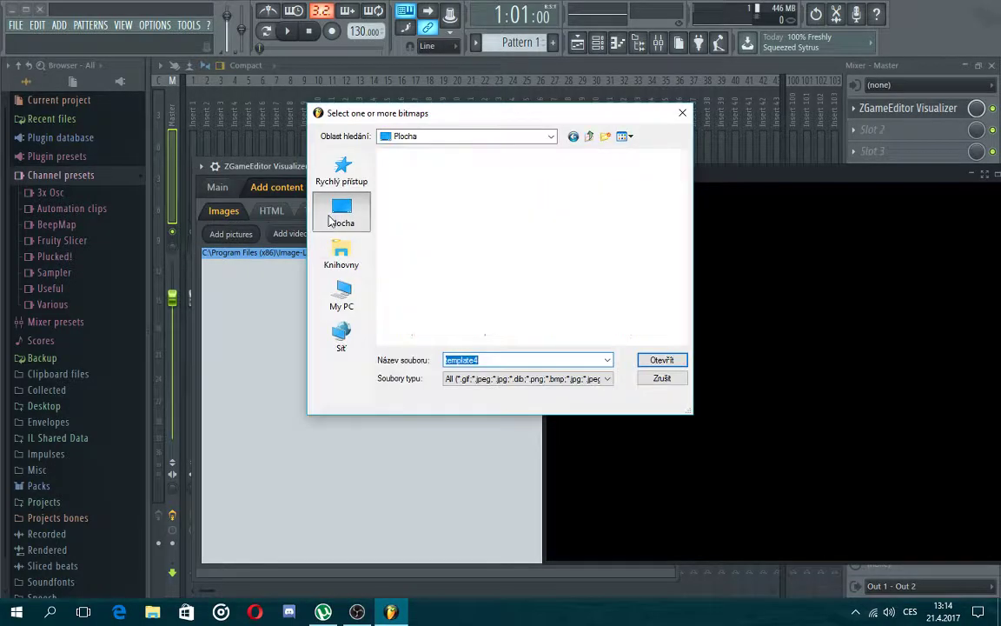
{"action": "scroll", "coordinate": [561, 239], "scroll_direction": "down", "scroll_amount": 5}
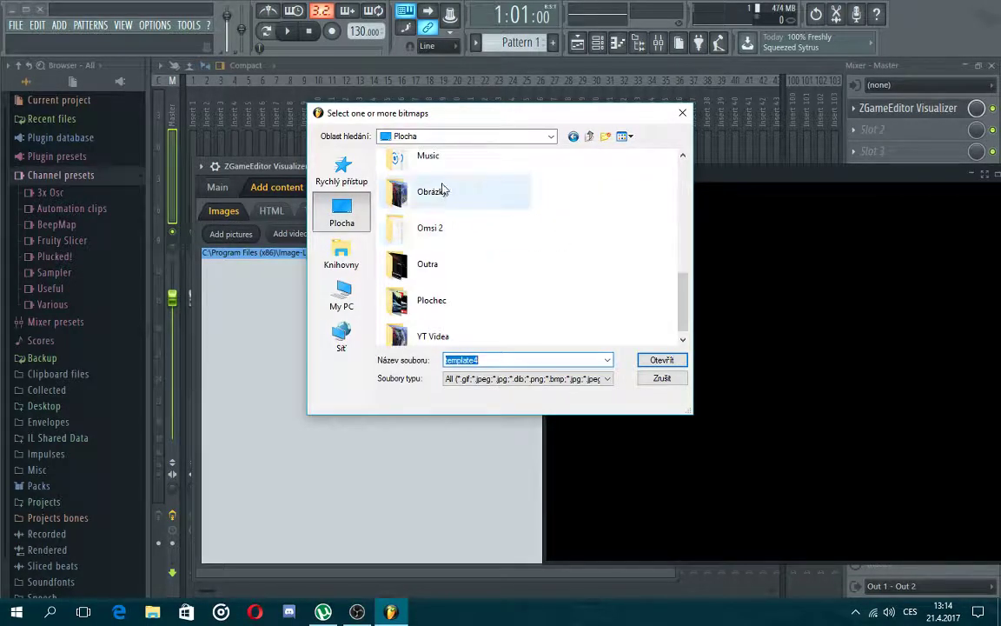
{"action": "scroll", "coordinate": [469, 309], "scroll_direction": "down", "scroll_amount": 1}
{"action": "scroll", "coordinate": [415, 282], "scroll_direction": "up", "scroll_amount": 3}
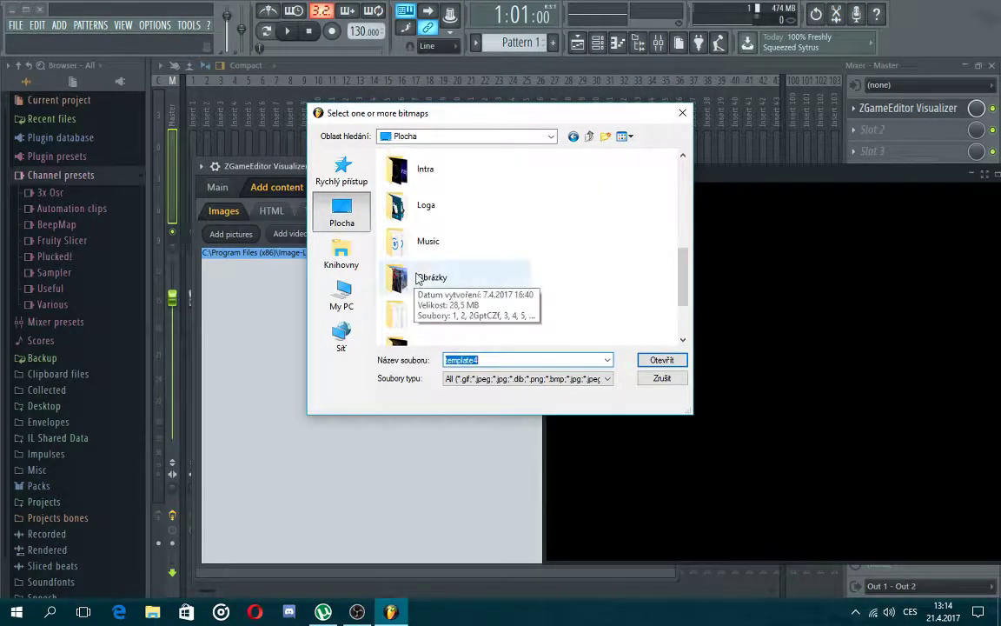
{"action": "double_click", "coordinate": [449, 215]}
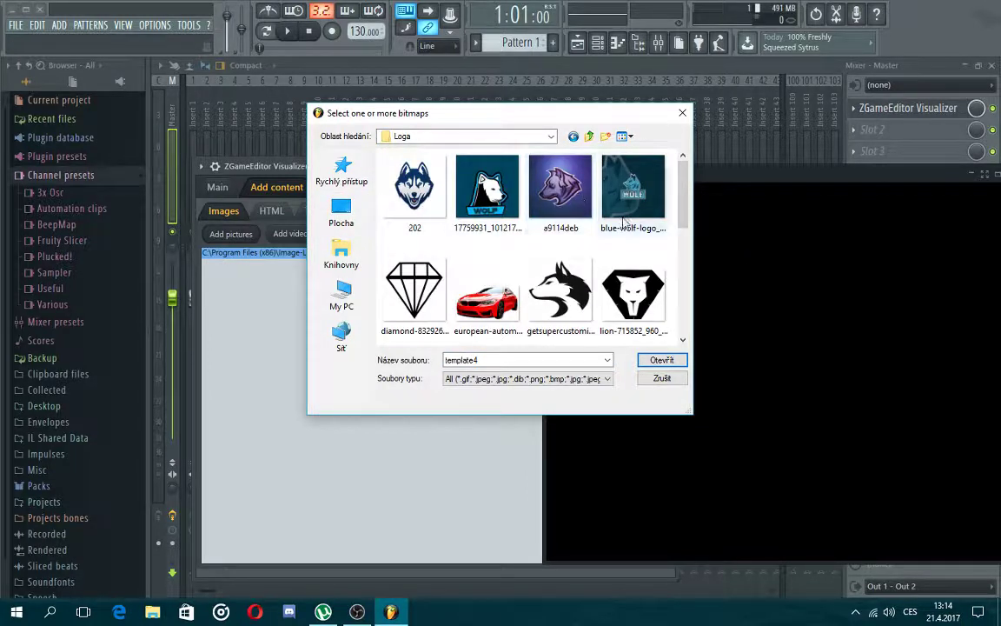
{"action": "scroll", "coordinate": [530, 247], "scroll_direction": "down", "scroll_amount": 2}
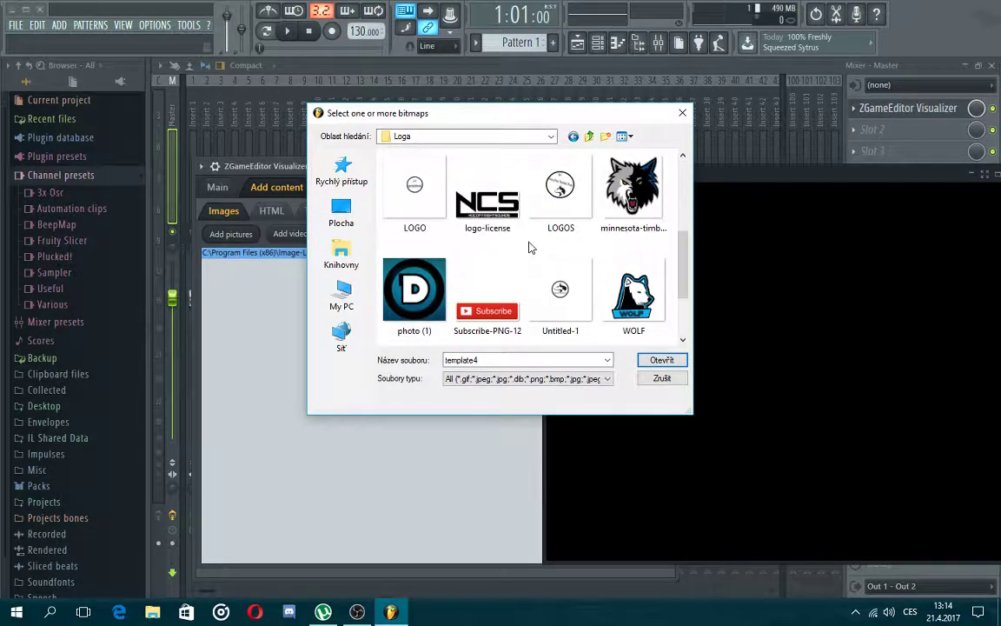
{"action": "left_click", "coordinate": [574, 211]}
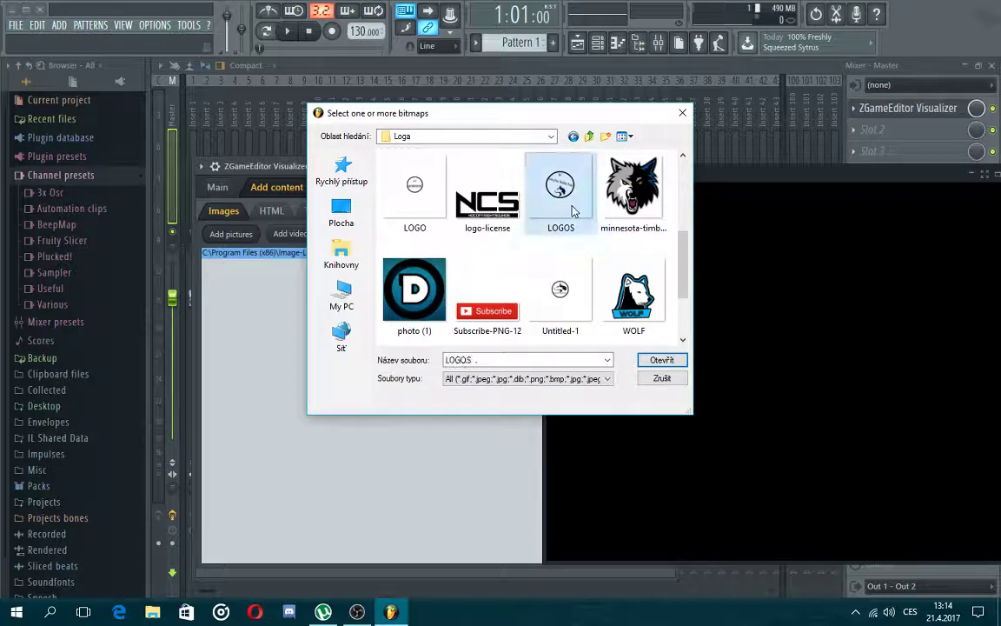
{"action": "double_click", "coordinate": [573, 211]}
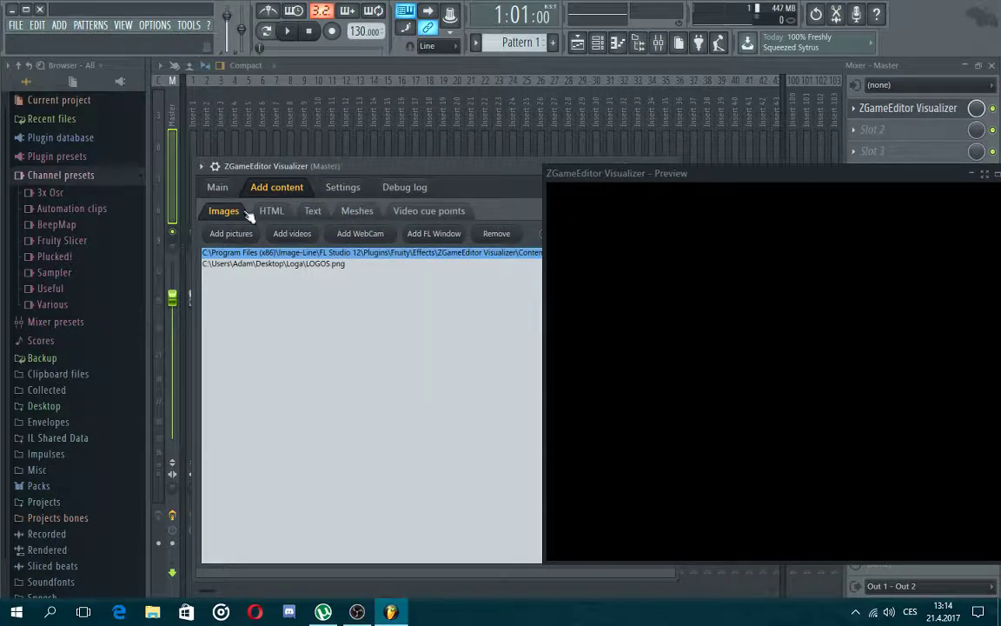
Set visualizer layer A to the Image effect with template4.jpg as its image source and raise its Size to maximum
{"action": "left_click", "coordinate": [228, 188]}
{"action": "left_click", "coordinate": [263, 226]}
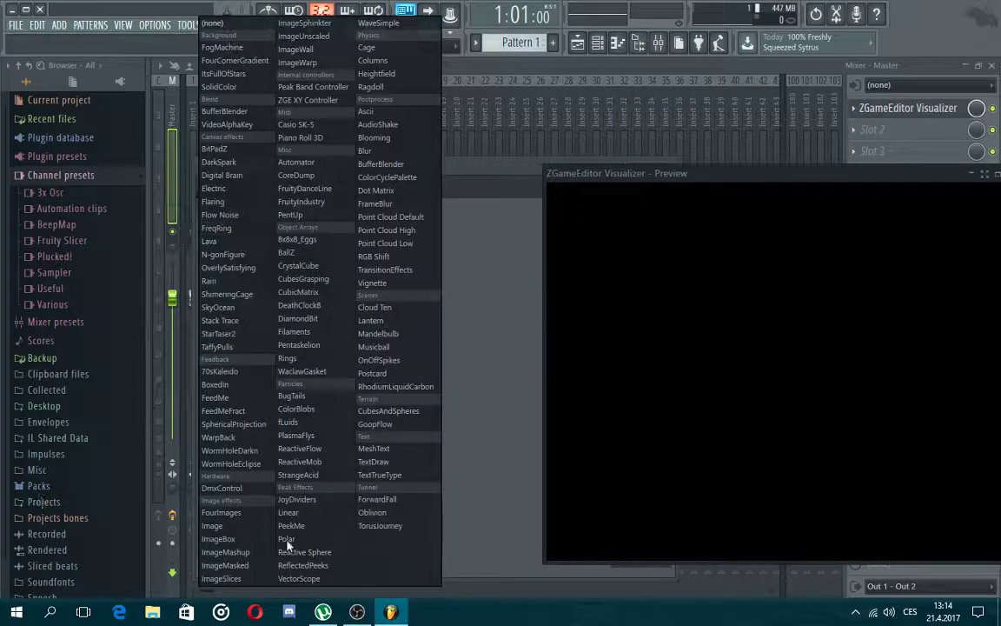
{"action": "left_click", "coordinate": [218, 526]}
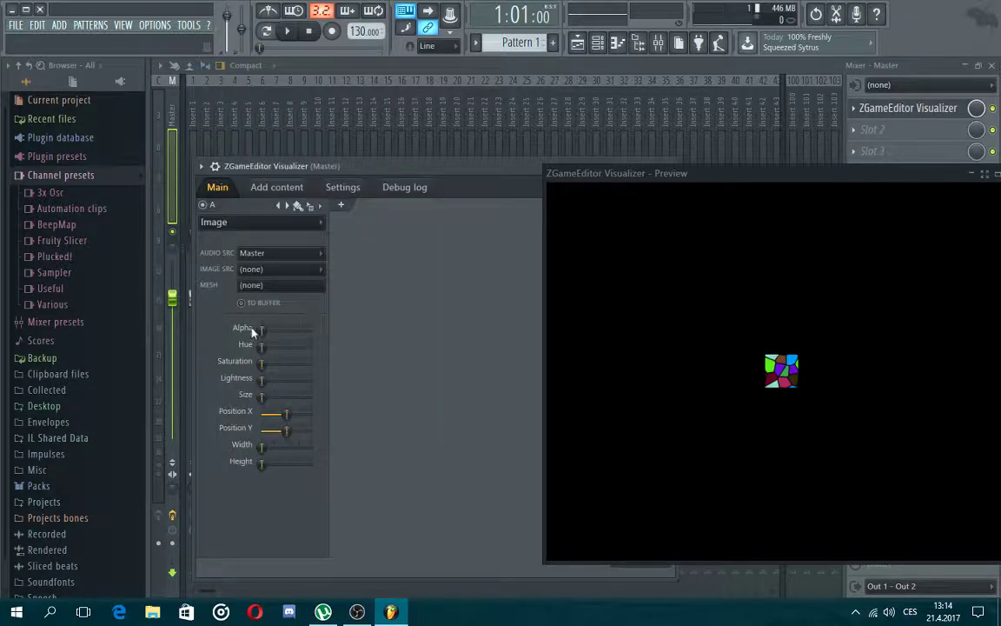
{"action": "left_click", "coordinate": [272, 269]}
{"action": "left_click", "coordinate": [269, 285]}
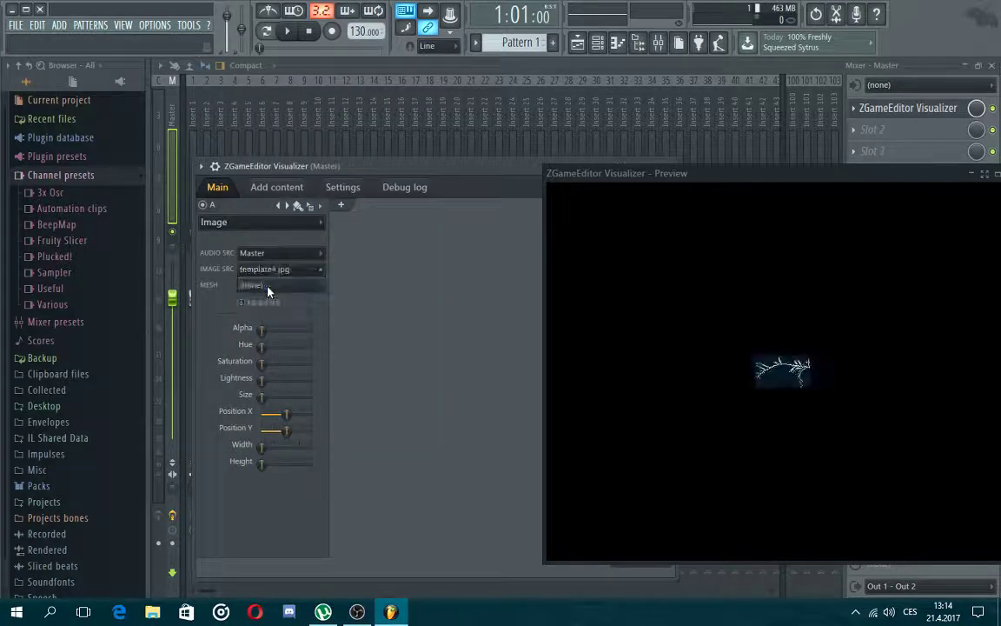
{"action": "left_click_drag", "start_coordinate": [263, 395], "coordinate": [311, 396]}
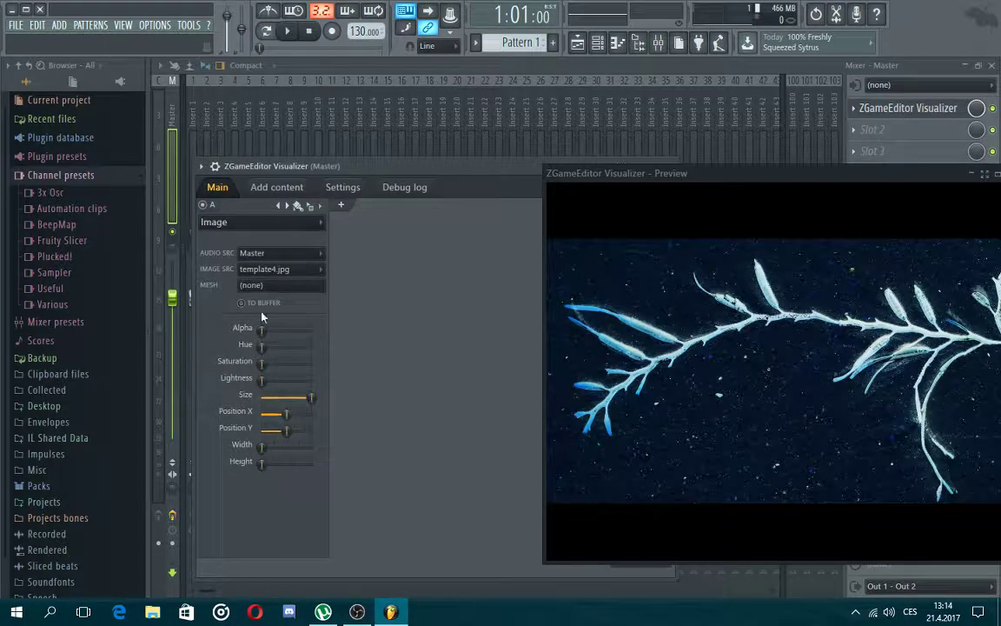
Add layer B with the Image effect, use LOGOS.png as its image source and raise its Size to maximum
{"action": "left_click", "coordinate": [340, 204]}
{"action": "left_click", "coordinate": [350, 223]}
{"action": "left_click", "coordinate": [352, 526]}
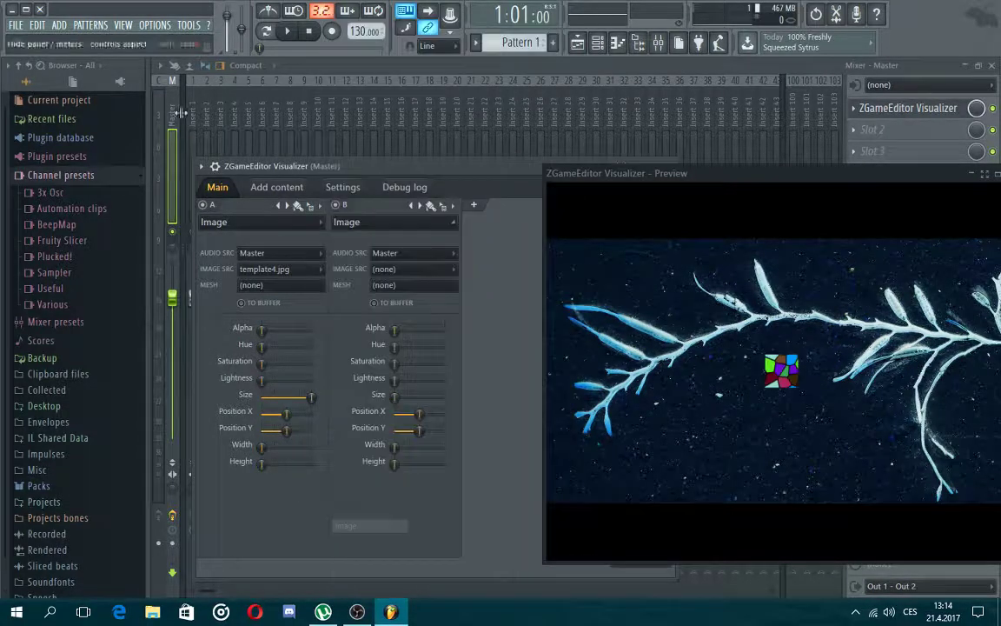
{"action": "left_click", "coordinate": [417, 270]}
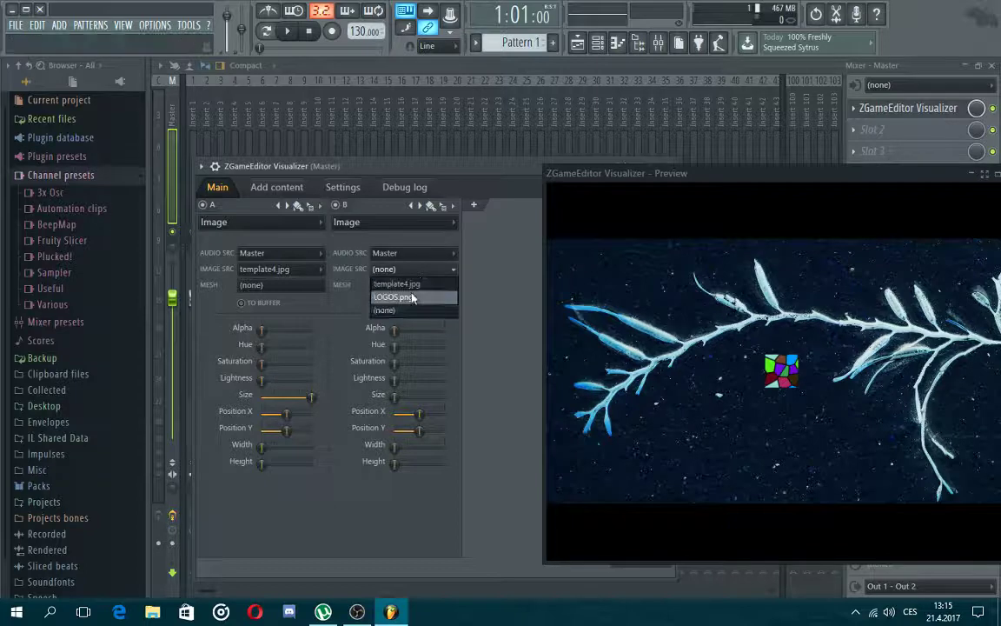
{"action": "left_click", "coordinate": [394, 296]}
{"action": "left_click_drag", "start_coordinate": [397, 397], "coordinate": [695, 363]}
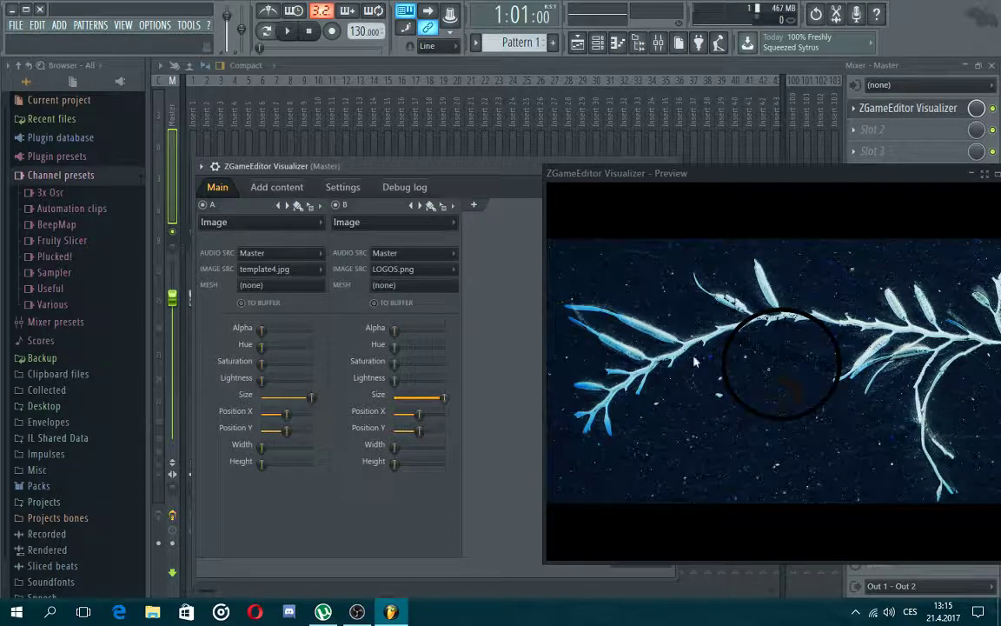
Add layer C with the Polar effect and start playback to preview its reaction to the audio
{"action": "left_click", "coordinate": [474, 204]}
{"action": "left_click", "coordinate": [458, 215]}
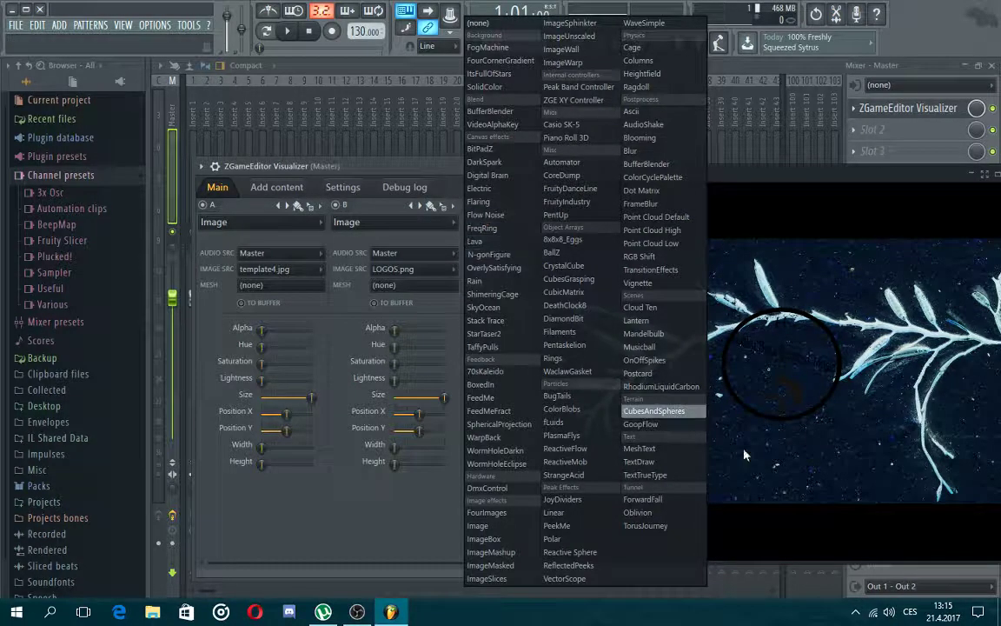
{"action": "left_click", "coordinate": [563, 541]}
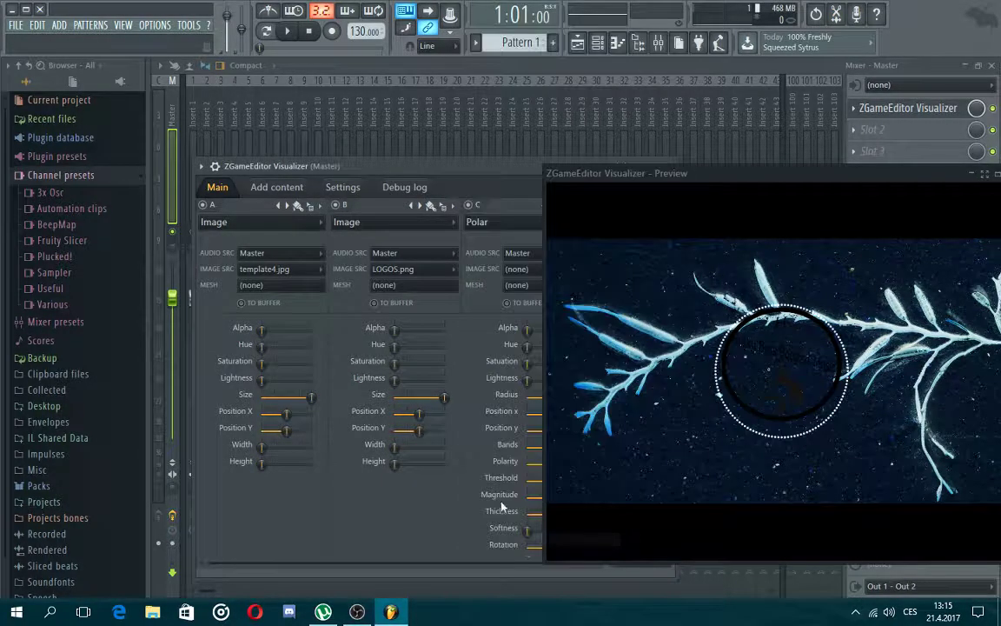
{"action": "key", "text": "space"}
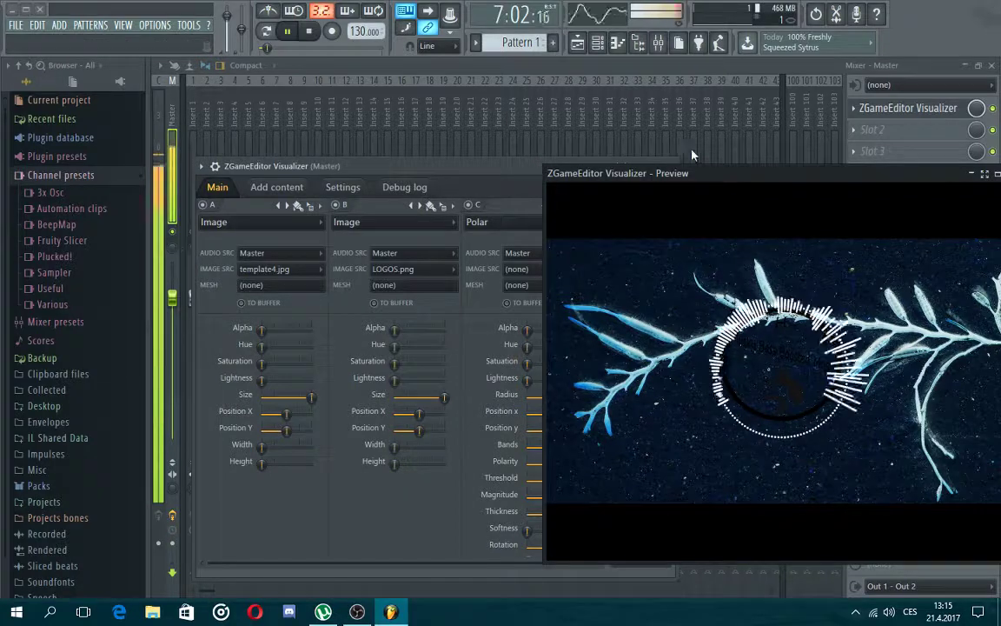
Adjust layer C's Polar effect: increase the Radius, lower the Threshold to minimum, and fine-tune Bands, Magnitude and Thickness near their midpoints
{"action": "left_click_drag", "start_coordinate": [686, 178], "coordinate": [745, 140]}
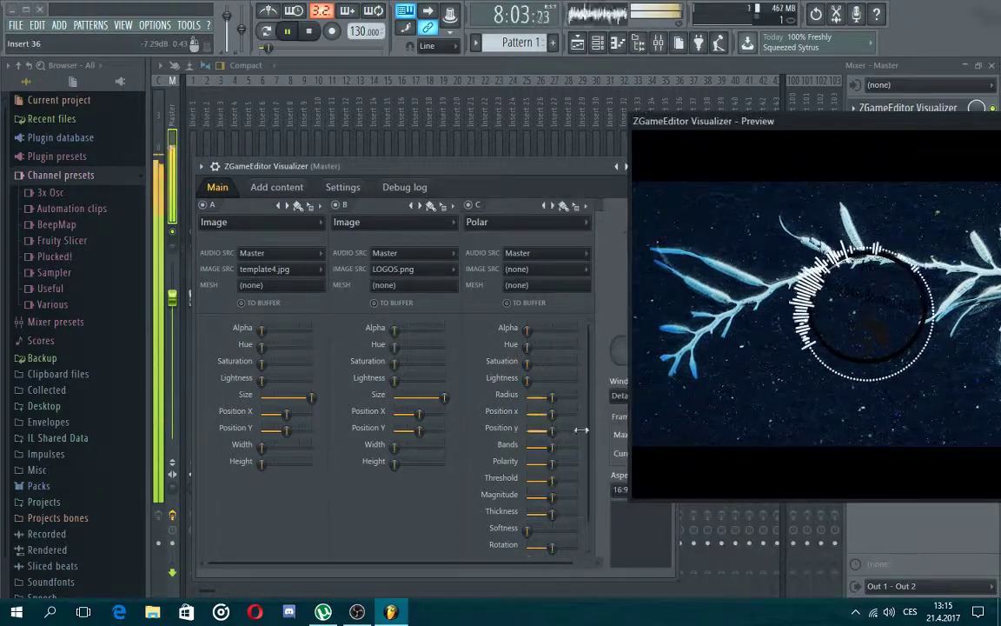
{"action": "left_click_drag", "start_coordinate": [552, 398], "coordinate": [570, 396]}
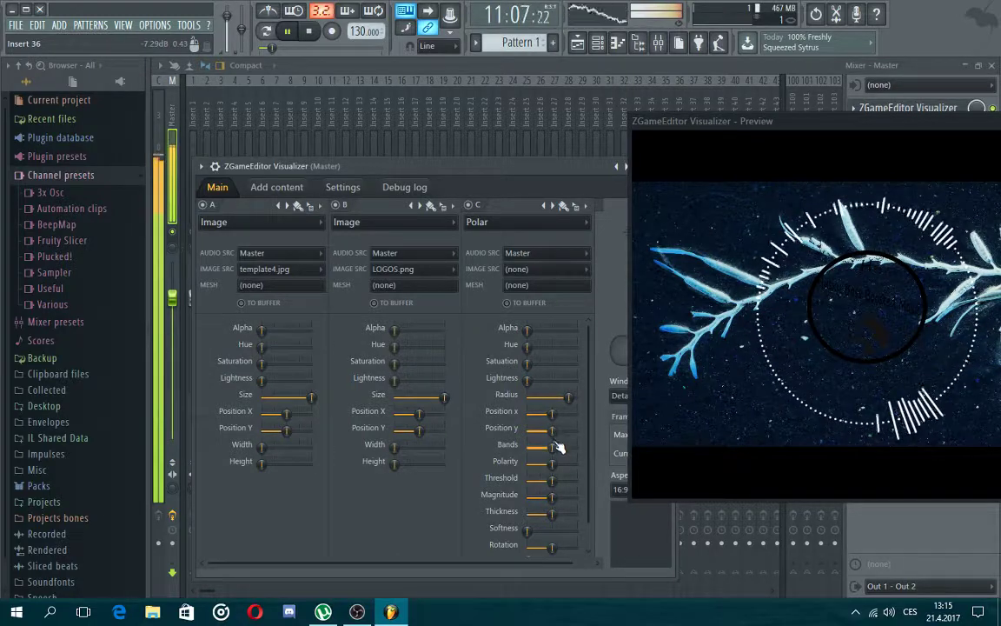
{"action": "left_click_drag", "start_coordinate": [559, 446], "coordinate": [545, 446]}
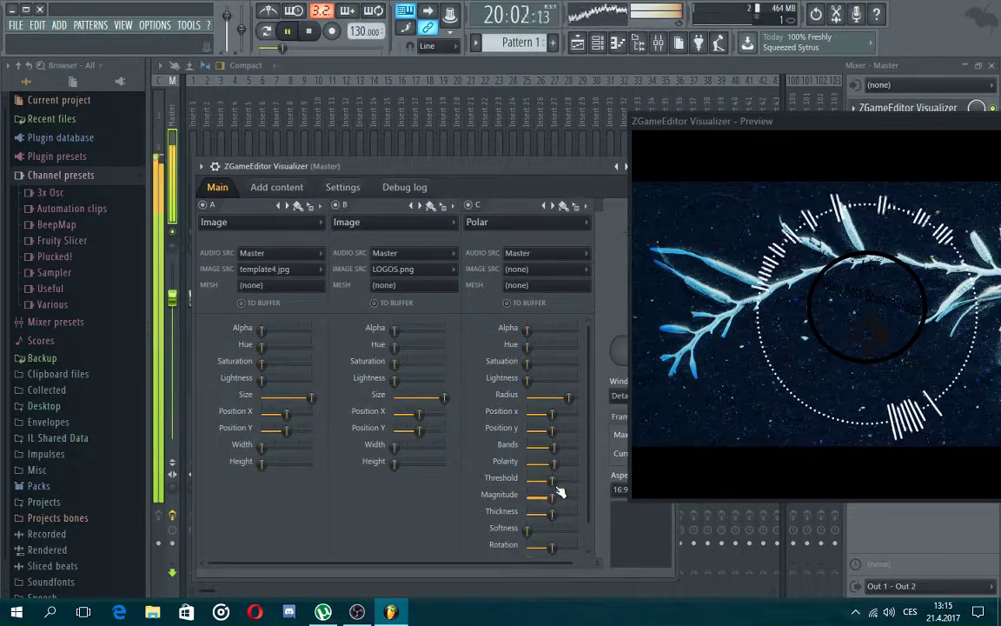
{"action": "left_click_drag", "start_coordinate": [553, 479], "coordinate": [576, 479]}
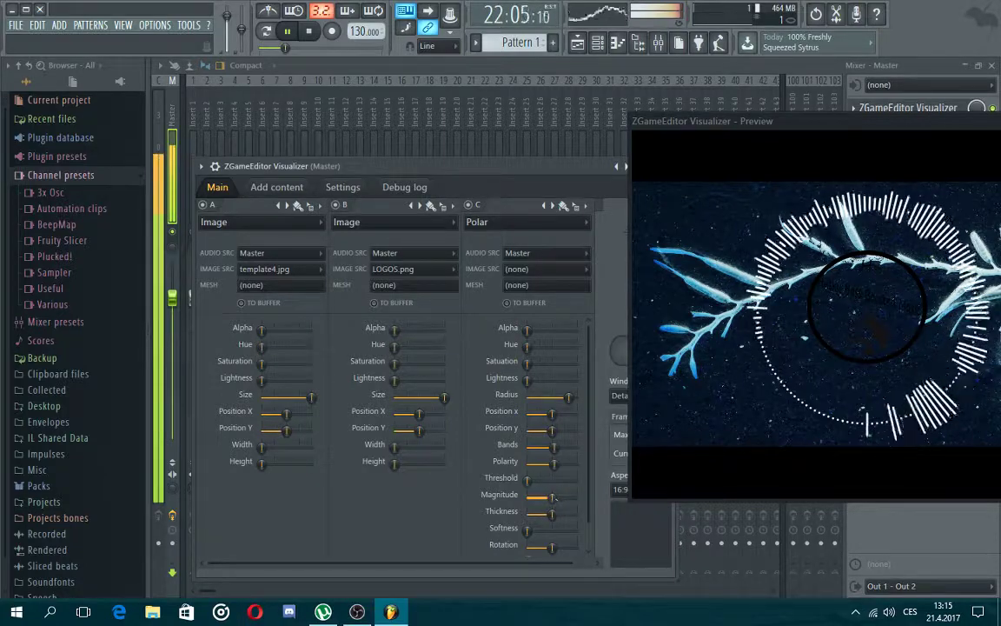
{"action": "left_click_drag", "start_coordinate": [527, 495], "coordinate": [548, 496]}
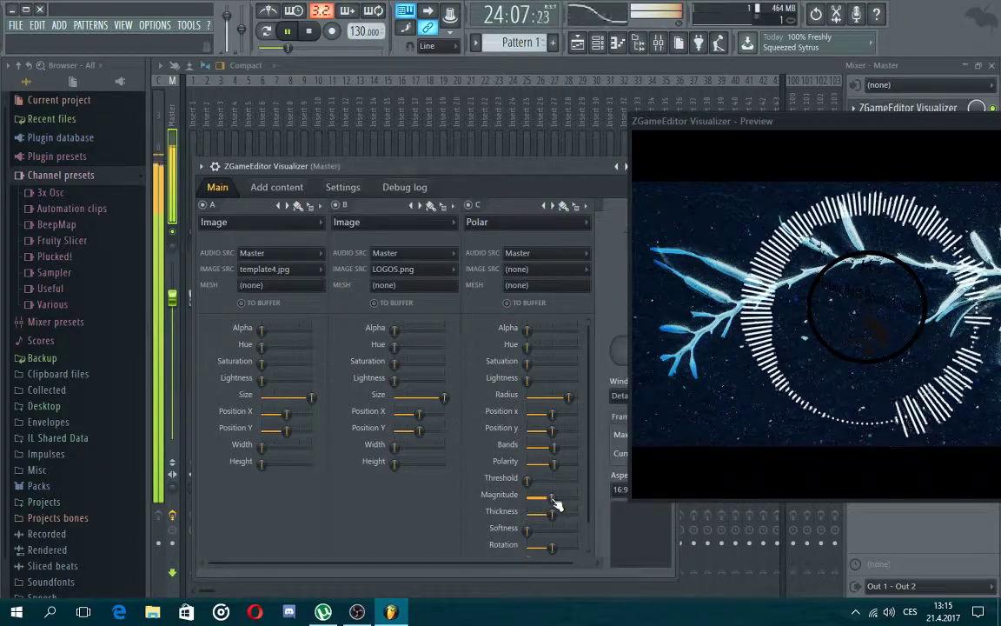
{"action": "left_click_drag", "start_coordinate": [558, 514], "coordinate": [554, 514]}
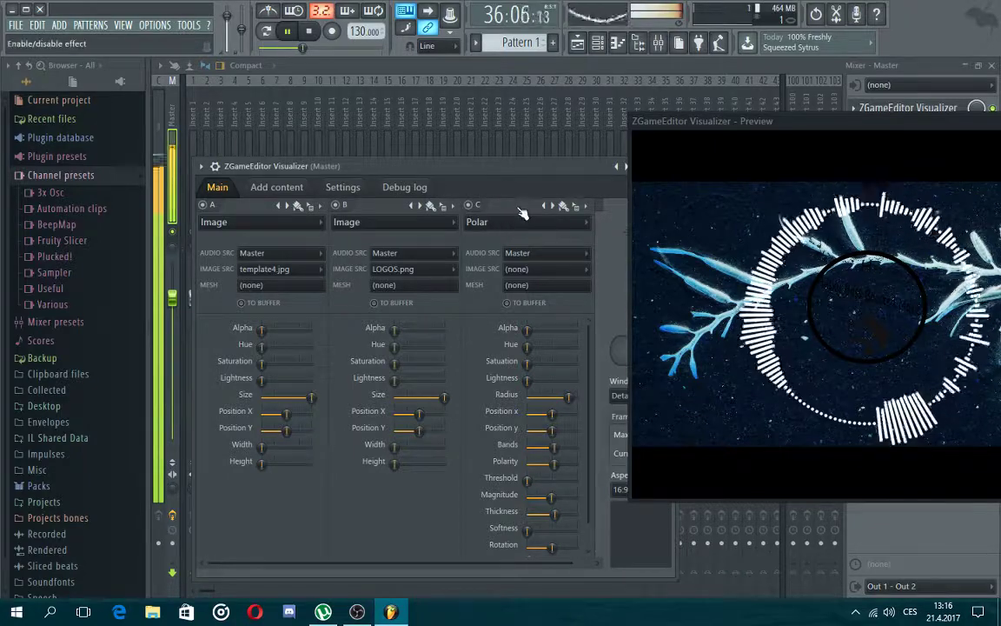
Try the JoyDividers, PeekMe and Reactive Sphere effects on layer C during playback
{"action": "left_click_drag", "start_coordinate": [469, 170], "coordinate": [379, 167]}
{"action": "left_click", "coordinate": [386, 221]}
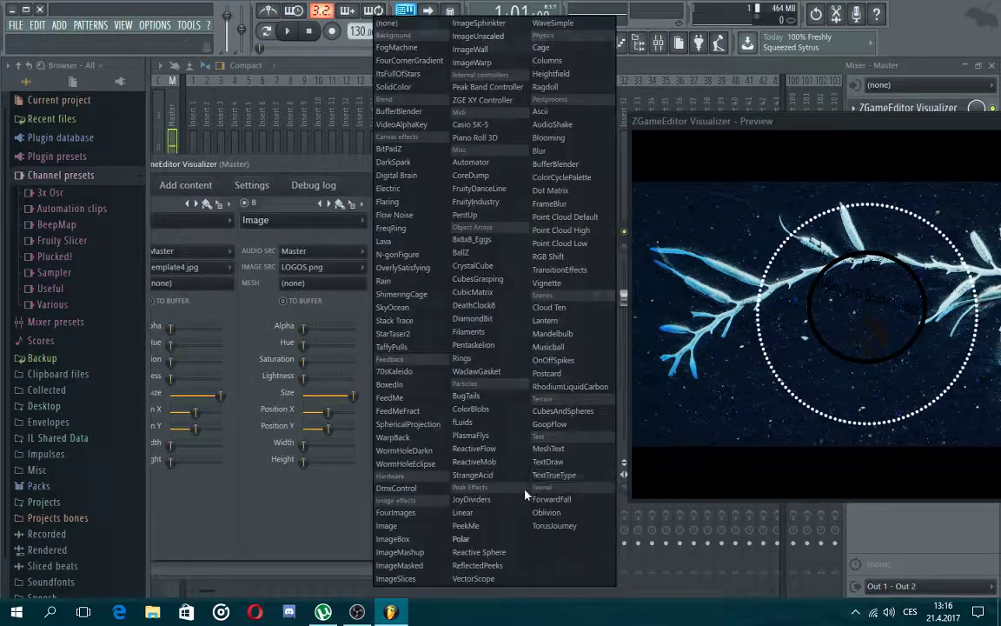
{"action": "left_click", "coordinate": [473, 500]}
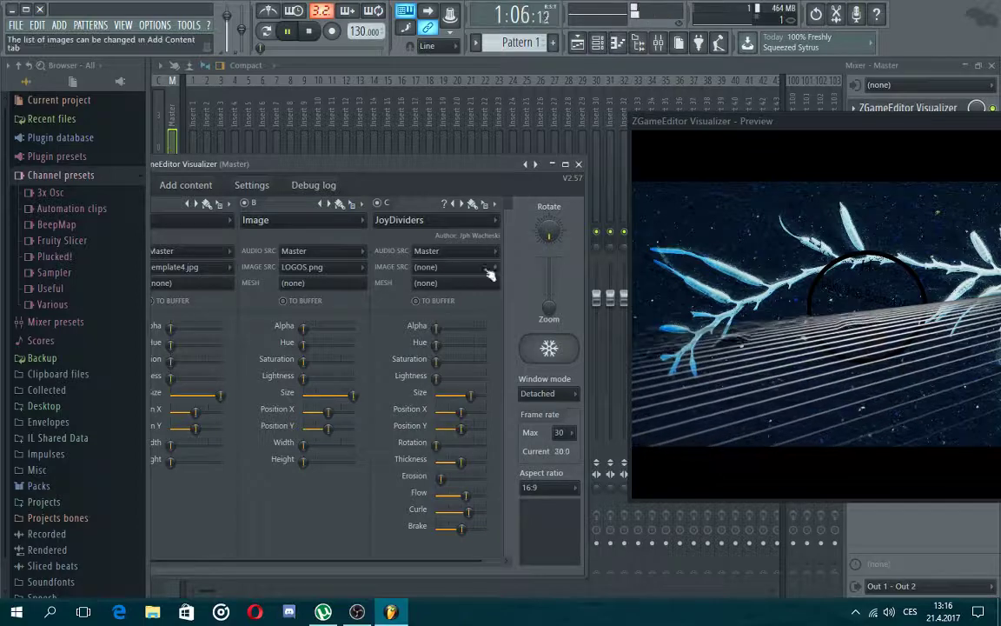
{"action": "left_click", "coordinate": [378, 222]}
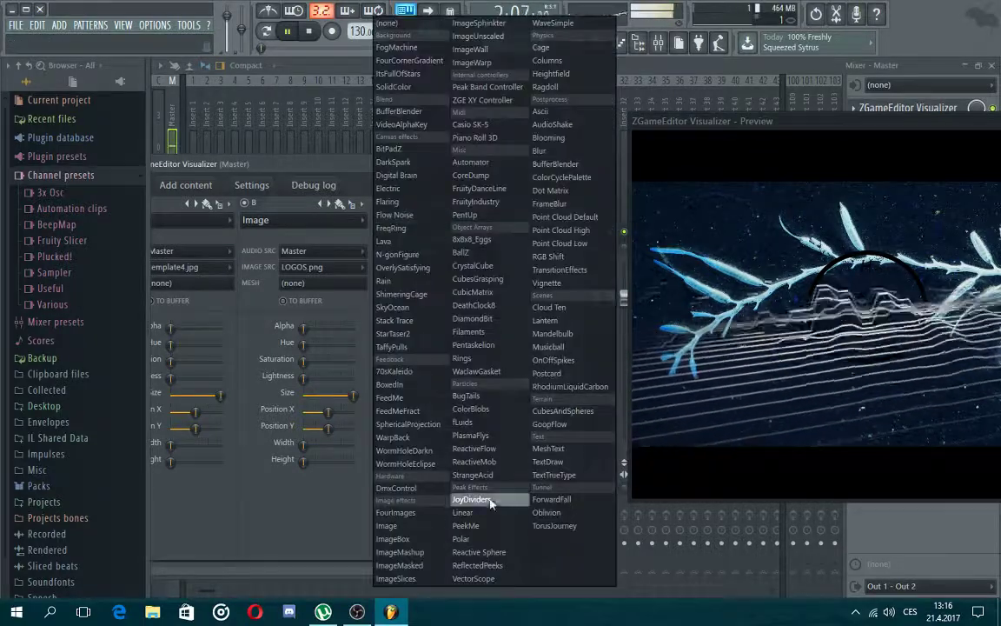
{"action": "left_click", "coordinate": [465, 525]}
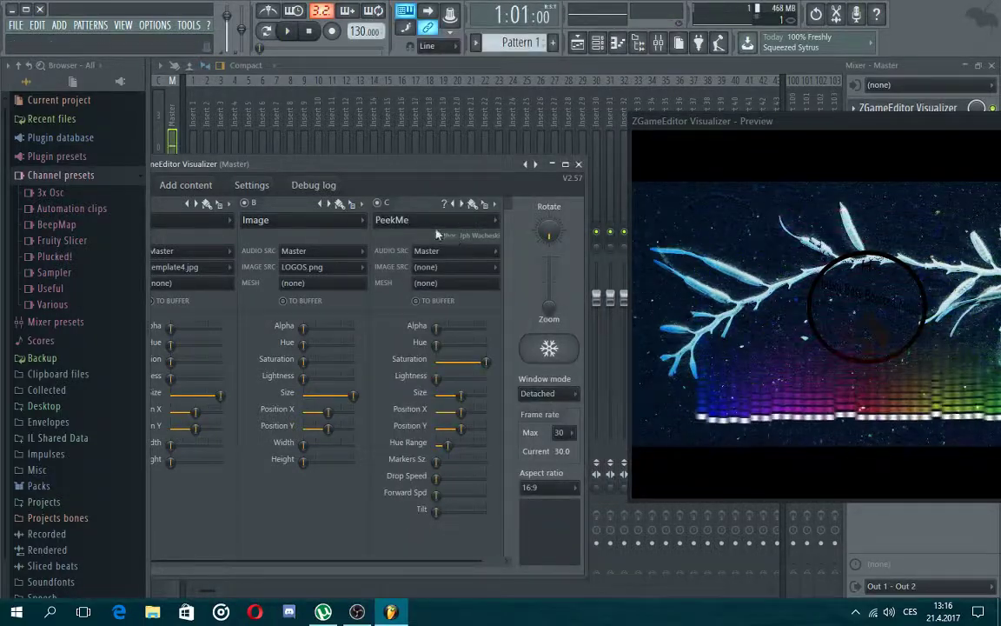
{"action": "left_click", "coordinate": [391, 219]}
{"action": "left_click", "coordinate": [480, 550]}
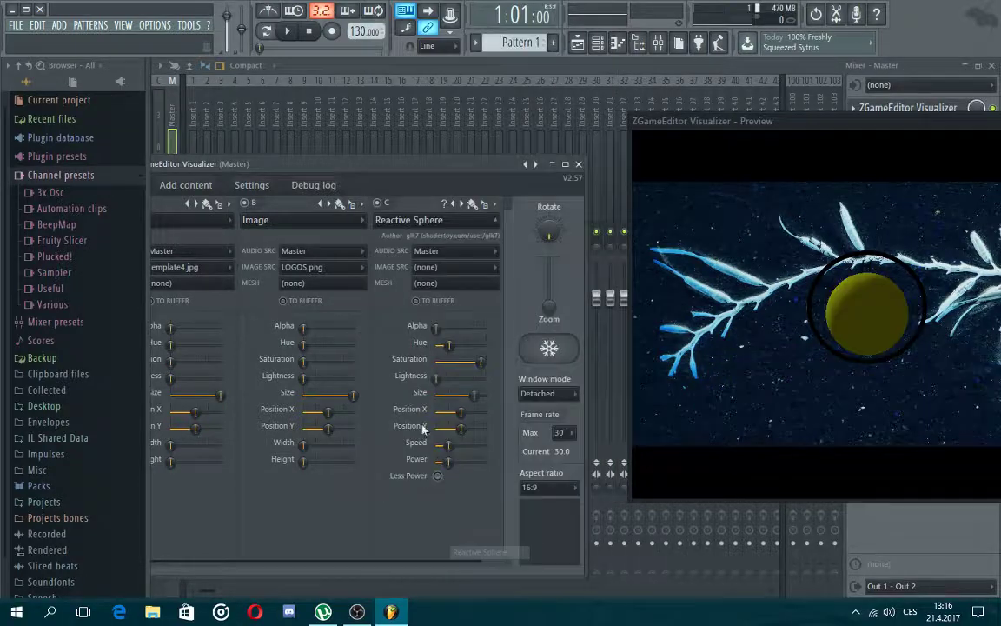
{"action": "key", "text": "space"}
Try the ReflectedPeeks and VectorScope effects on layer C, return it to Polar and stop playback
{"action": "left_click", "coordinate": [395, 219]}
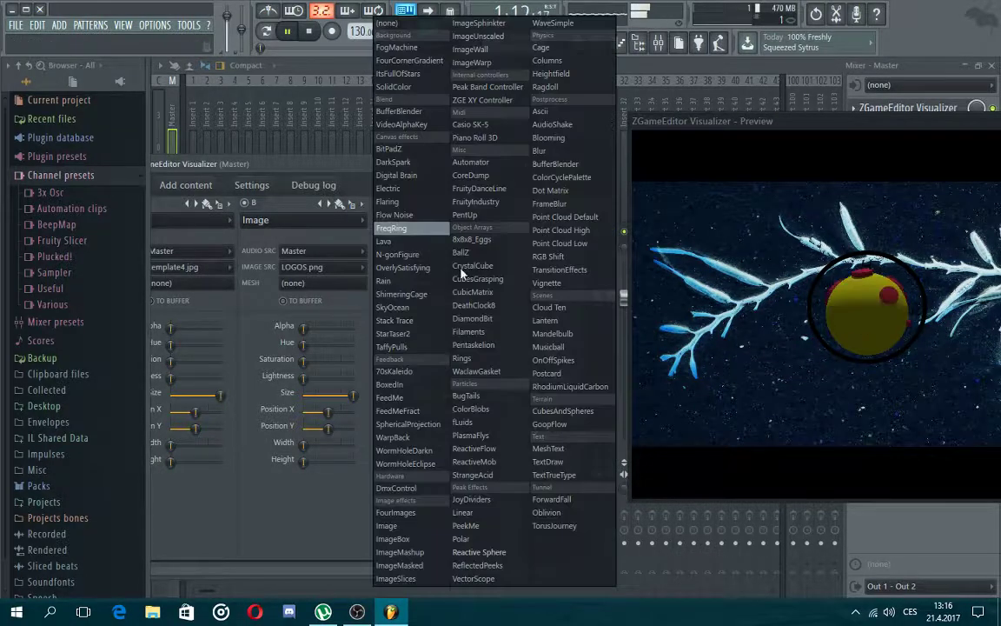
{"action": "left_click", "coordinate": [477, 565]}
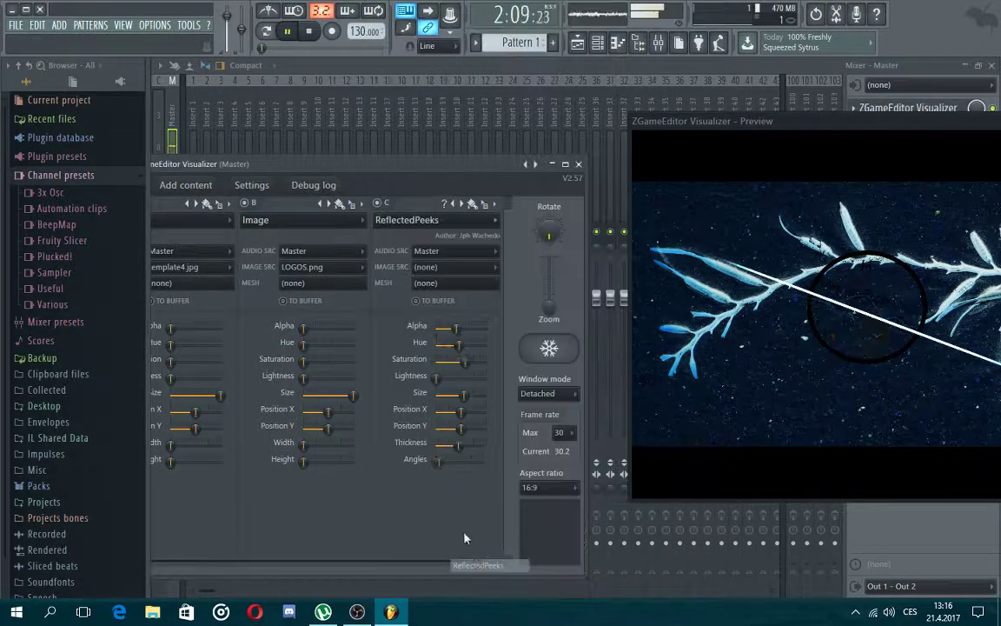
{"action": "left_click", "coordinate": [447, 222]}
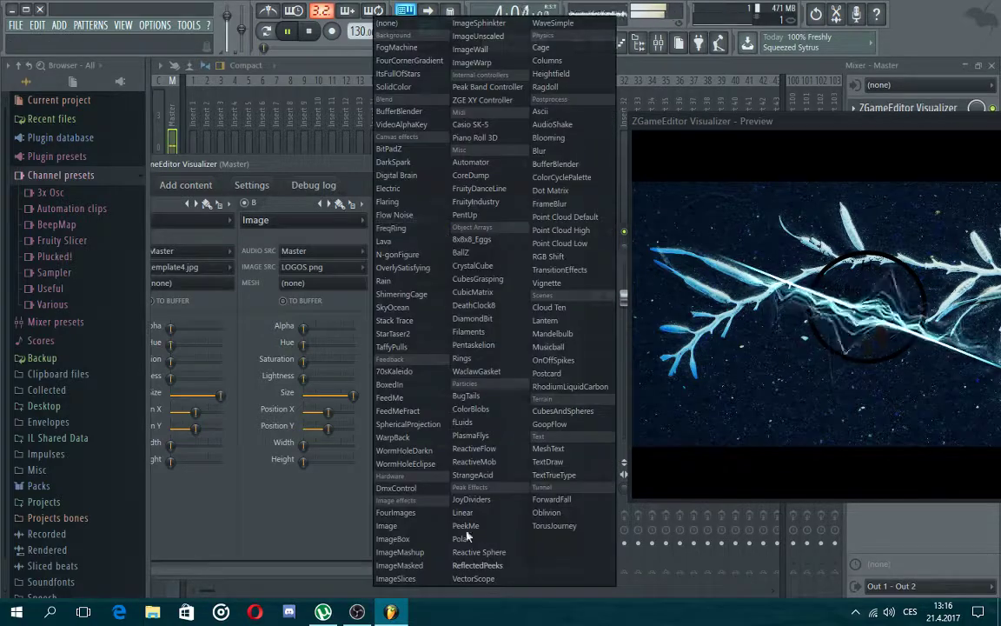
{"action": "left_click", "coordinate": [473, 578]}
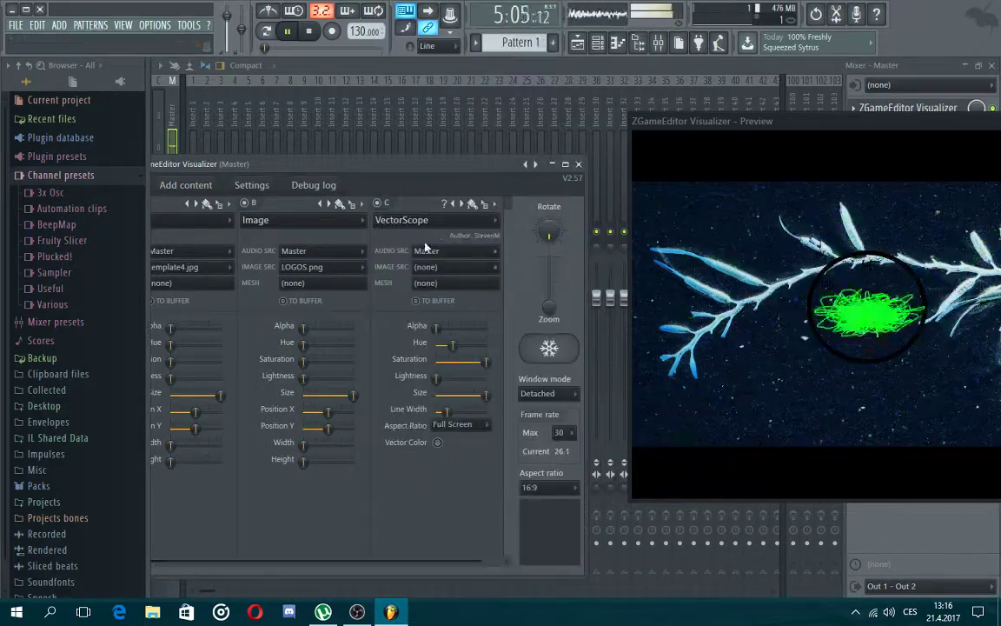
{"action": "left_click", "coordinate": [383, 219]}
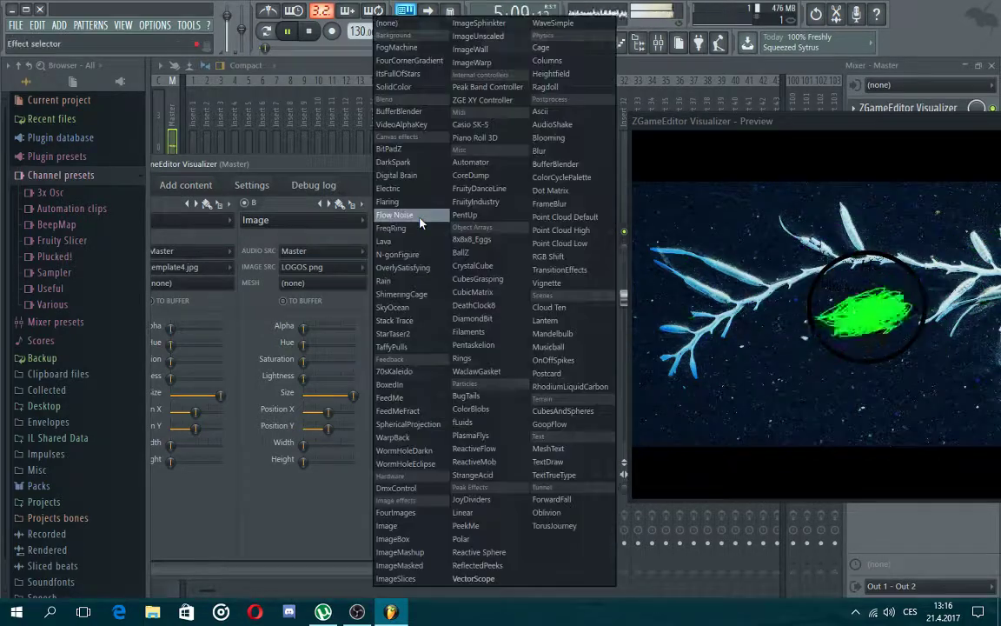
{"action": "left_click", "coordinate": [465, 538]}
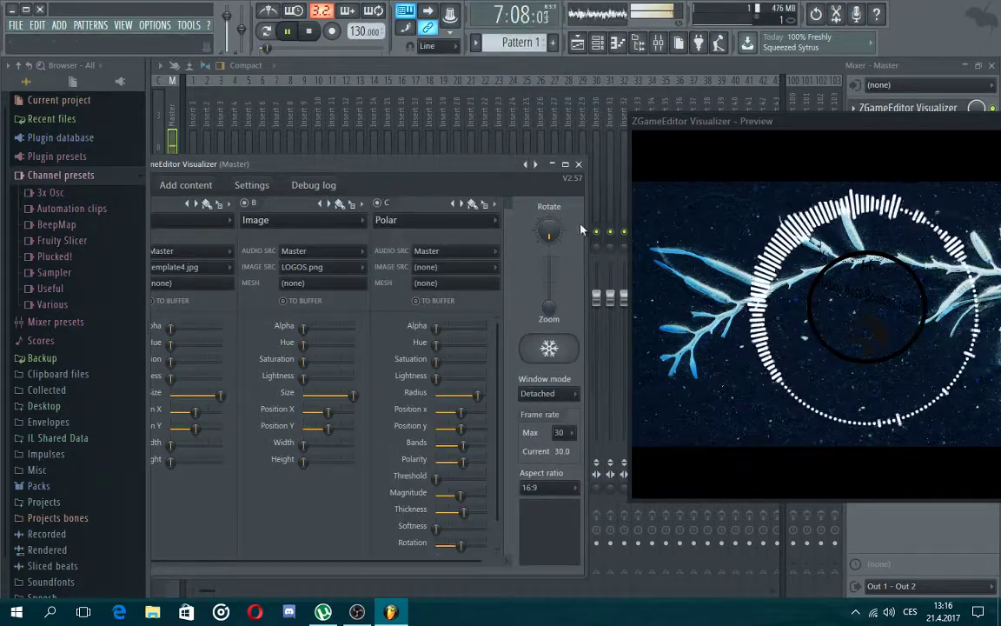
{"action": "key", "text": "space"}
Add layer D and try the 70sKaleido and ItsFullOfStars effects on it with the song playing
{"action": "left_click_drag", "start_coordinate": [585, 224], "coordinate": [632, 223]}
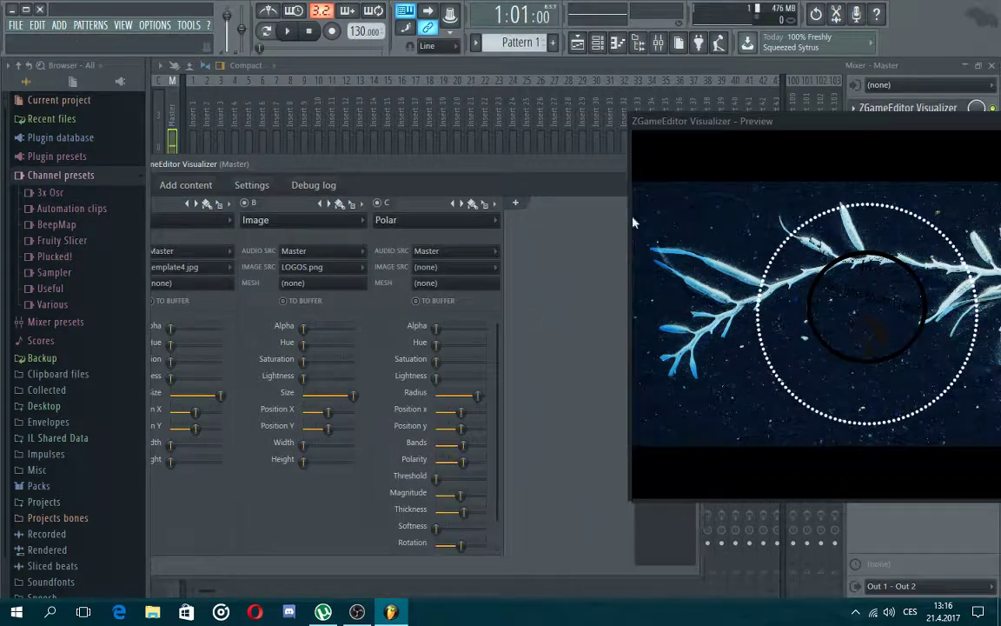
{"action": "left_click", "coordinate": [515, 206]}
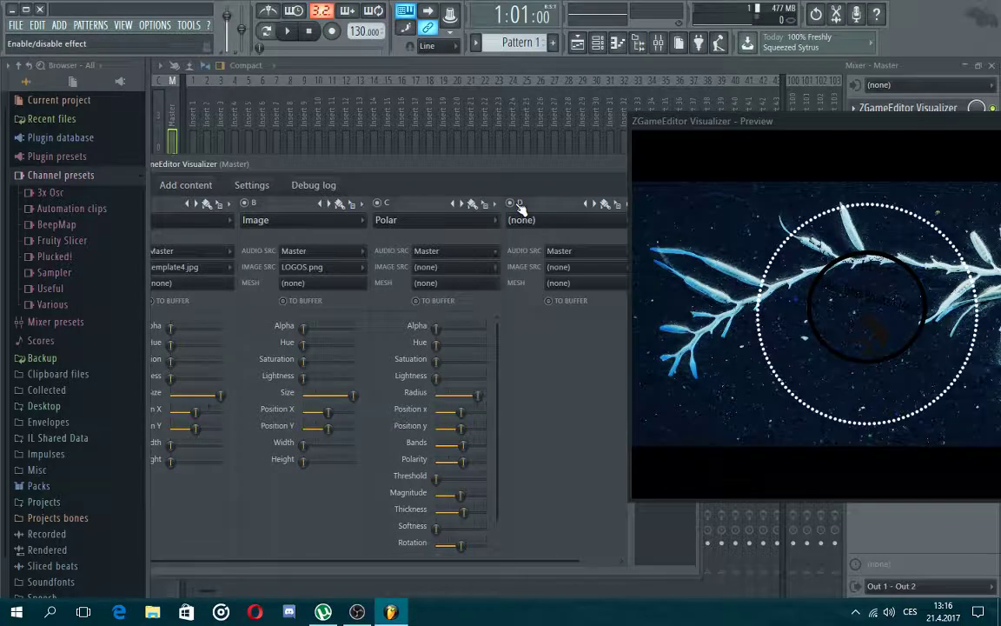
{"action": "left_click", "coordinate": [516, 220]}
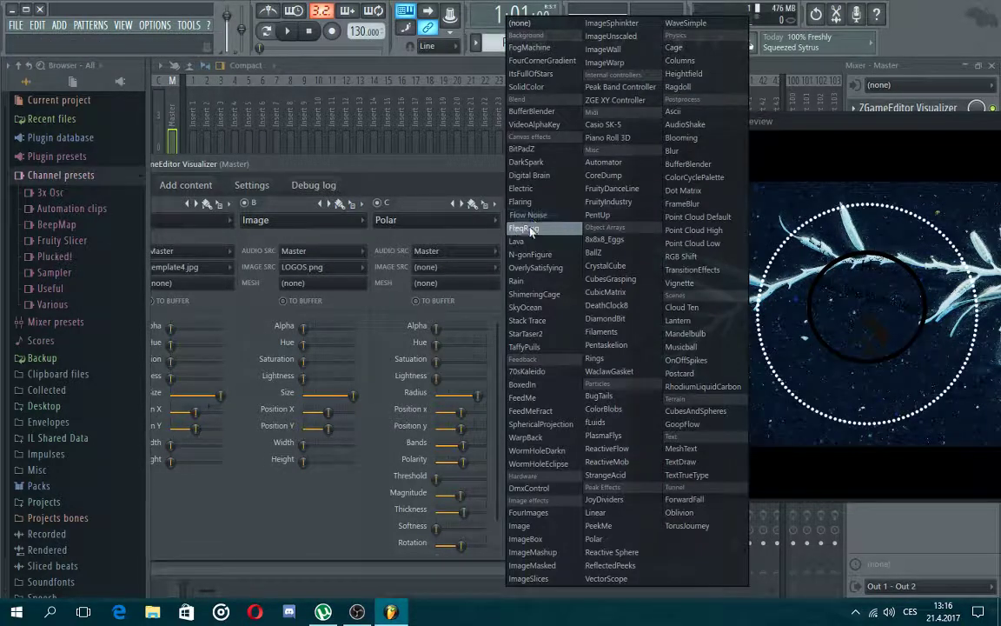
{"action": "left_click", "coordinate": [519, 371]}
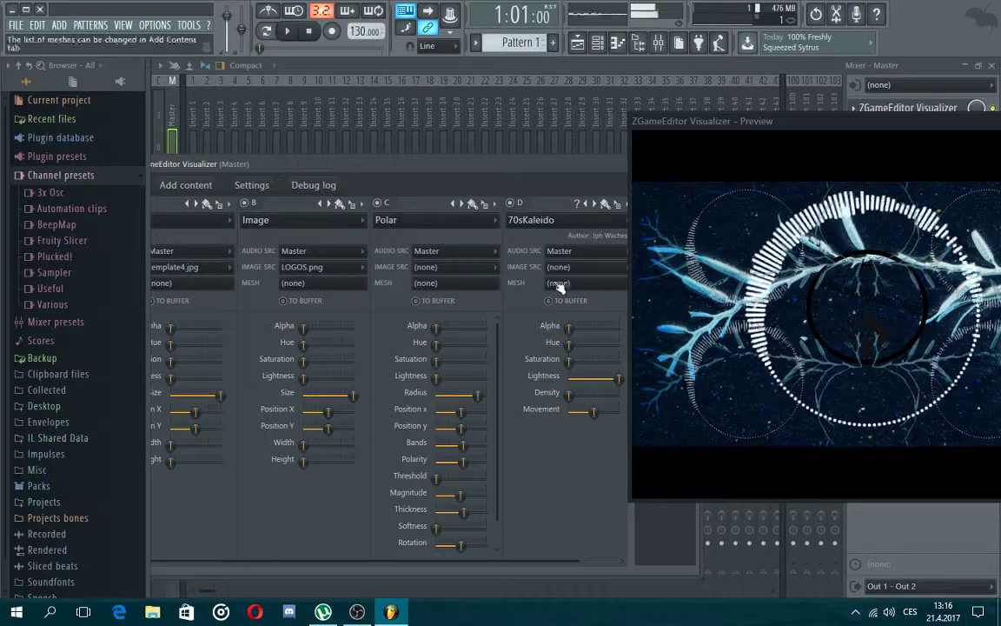
{"action": "left_click", "coordinate": [531, 221]}
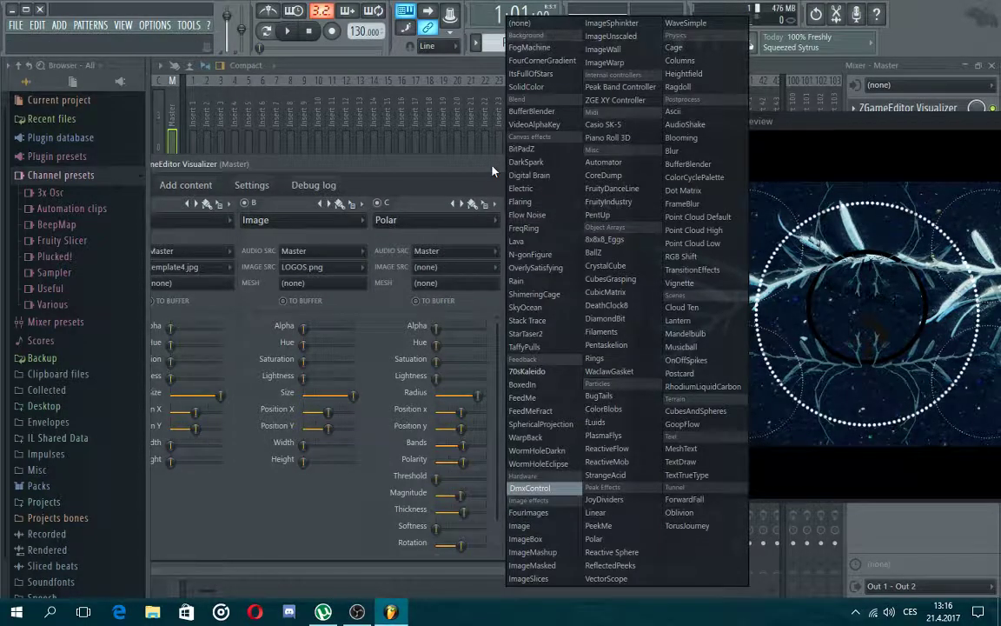
{"action": "left_click", "coordinate": [546, 76]}
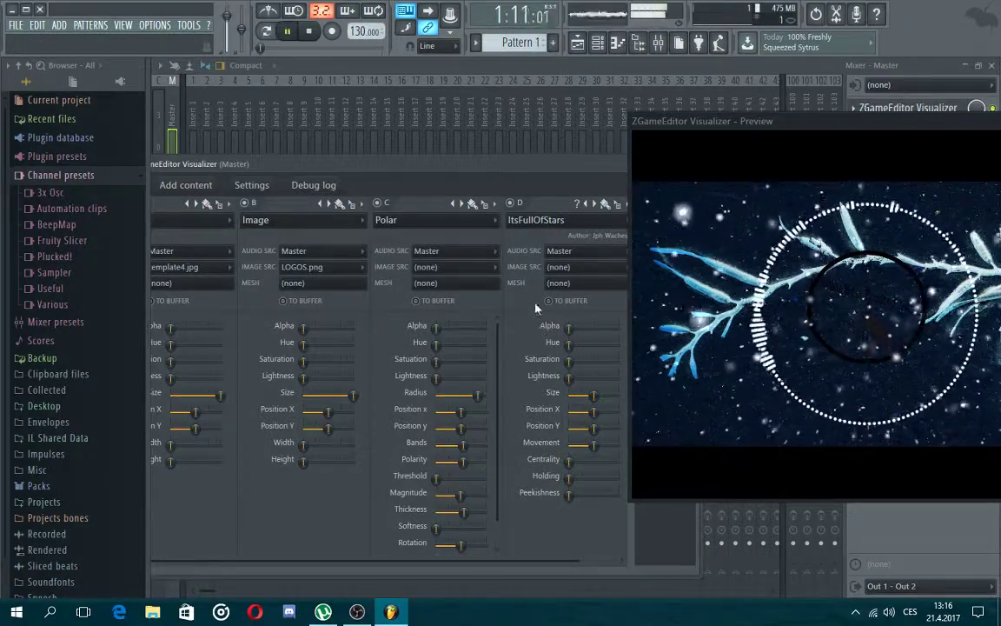
{"action": "key", "text": "space"}
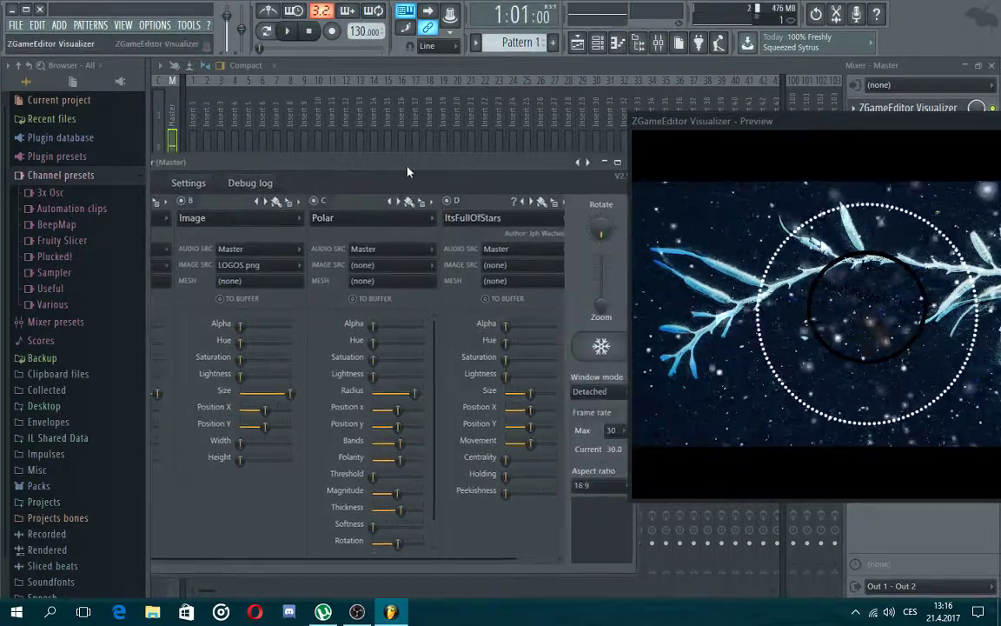
Change layer D to the AudioShake effect, raise its Amount slightly and preview the shake with the song
{"action": "left_click", "coordinate": [460, 217]}
{"action": "left_click", "coordinate": [627, 124]}
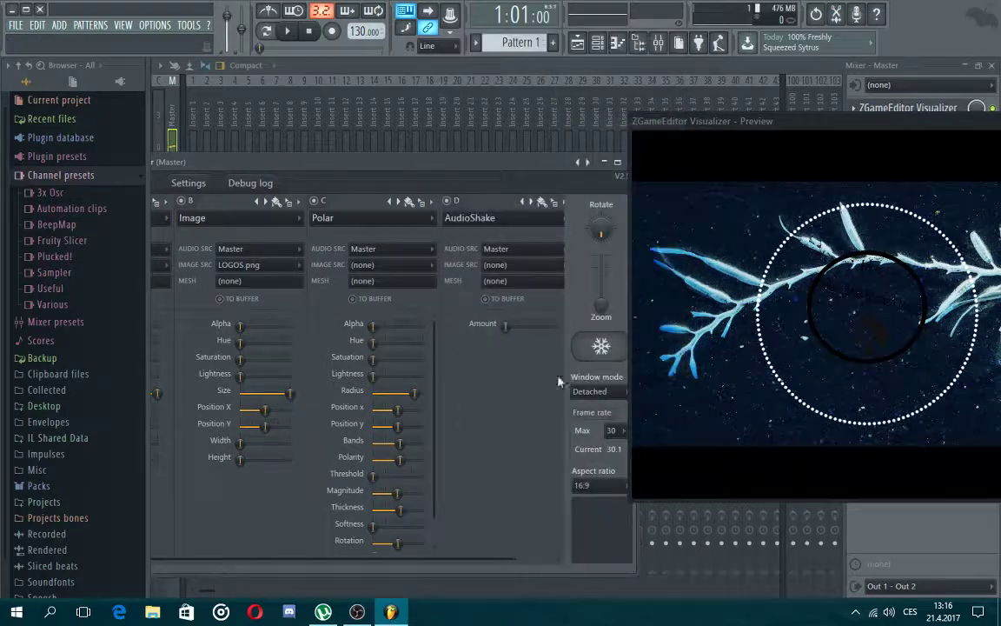
{"action": "key", "text": "space"}
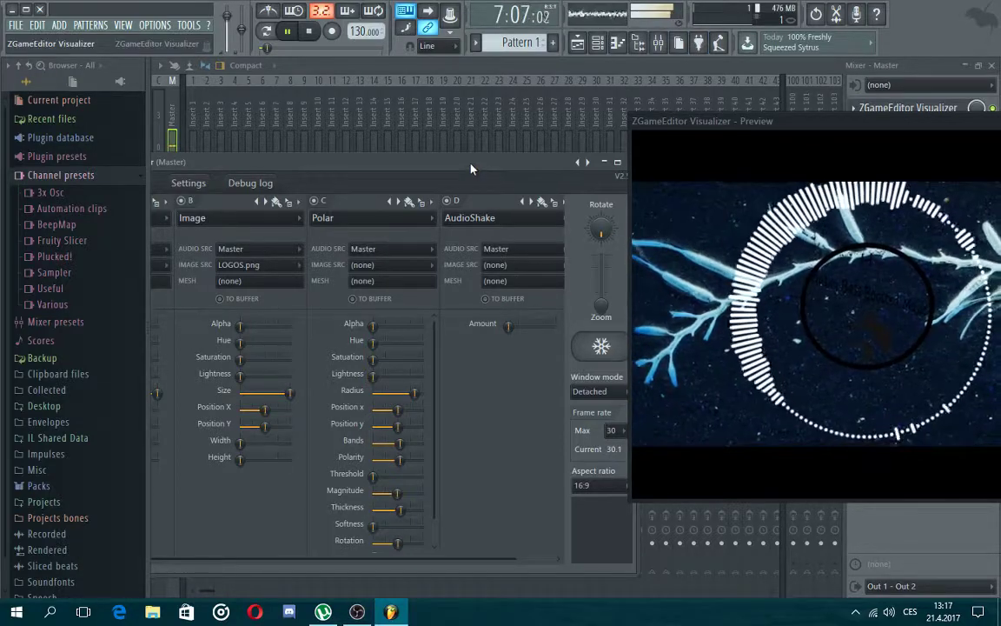
{"action": "key", "text": "space"}
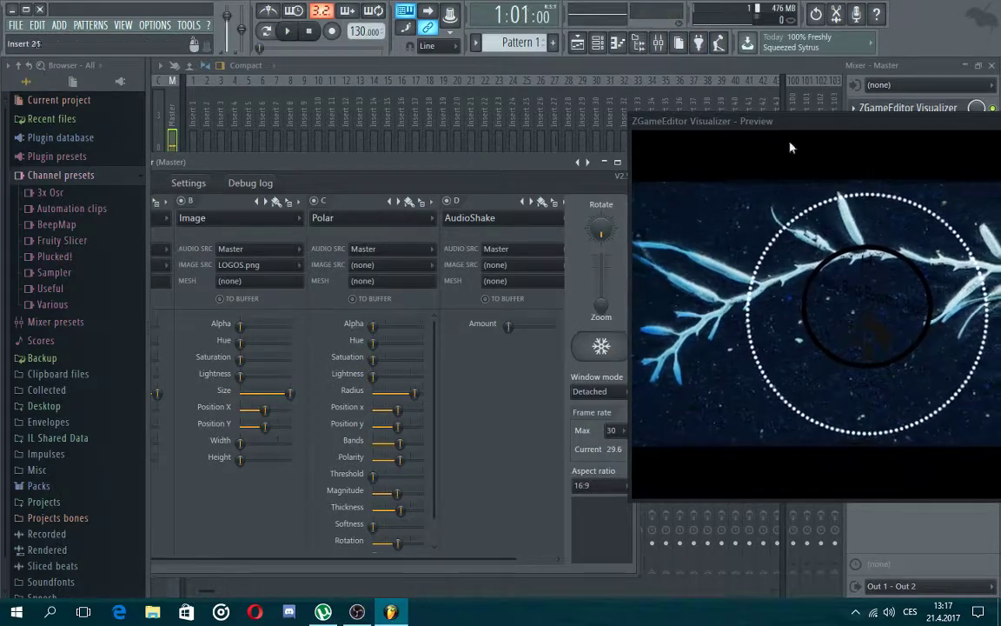
Close the detached preview and begin a video export with Name.mp4 on the desktop as the output file
{"action": "left_click_drag", "start_coordinate": [477, 162], "coordinate": [502, 148]}
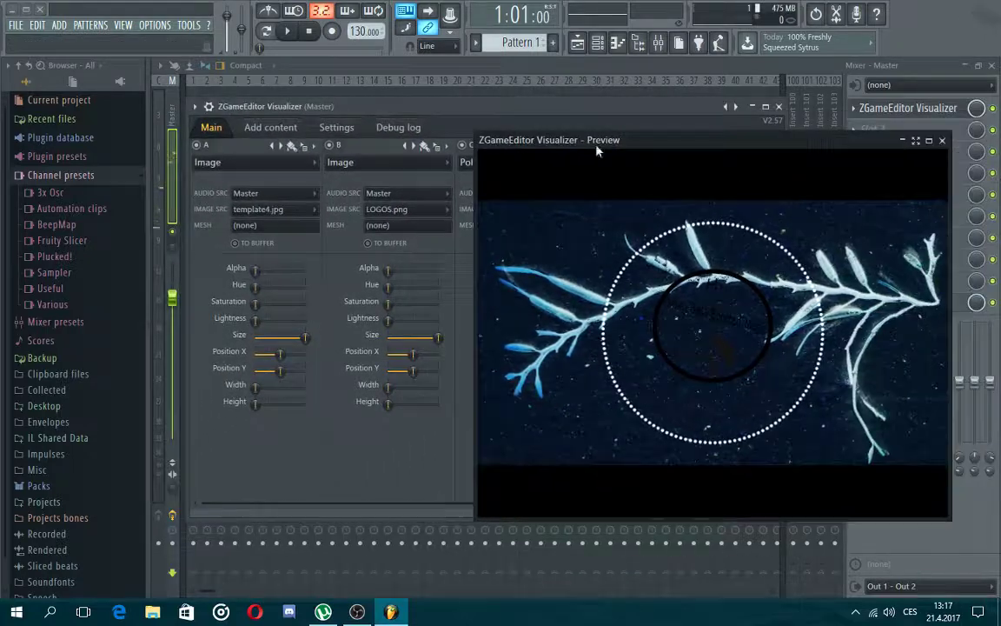
{"action": "left_click", "coordinate": [942, 141]}
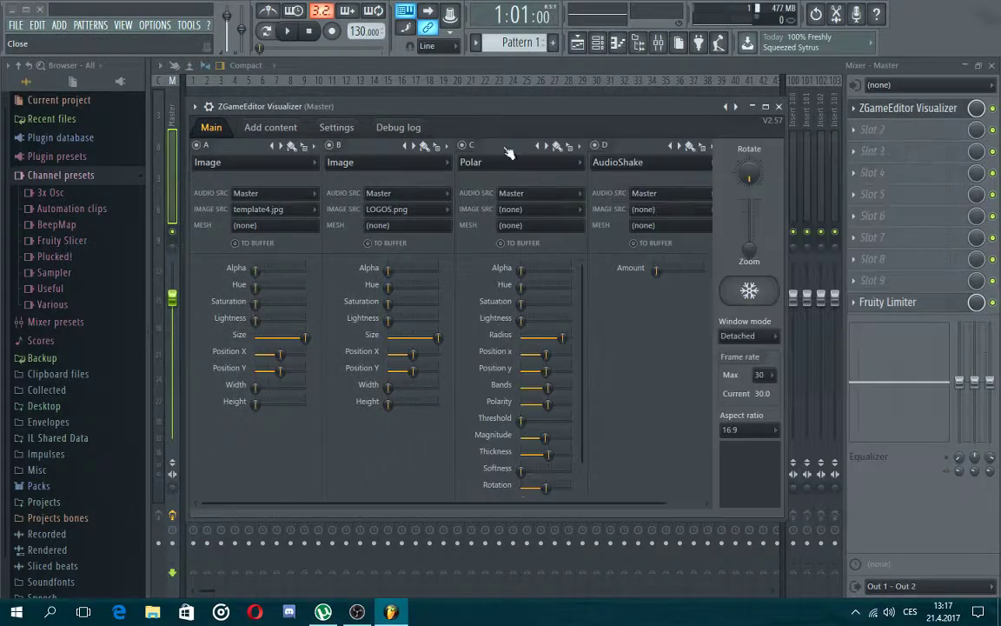
{"action": "left_click", "coordinate": [339, 128]}
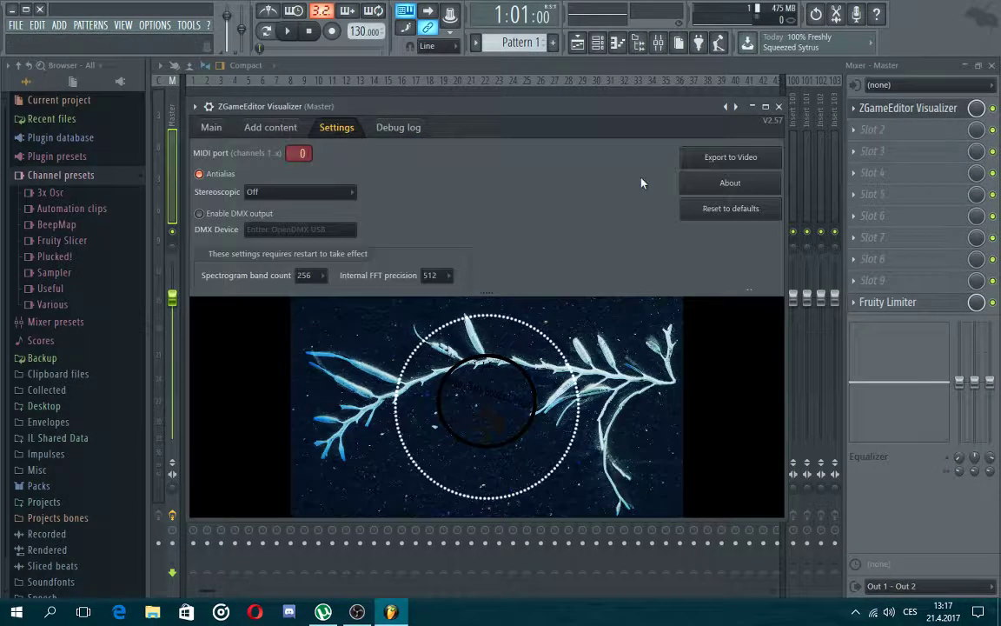
{"action": "left_click", "coordinate": [764, 157]}
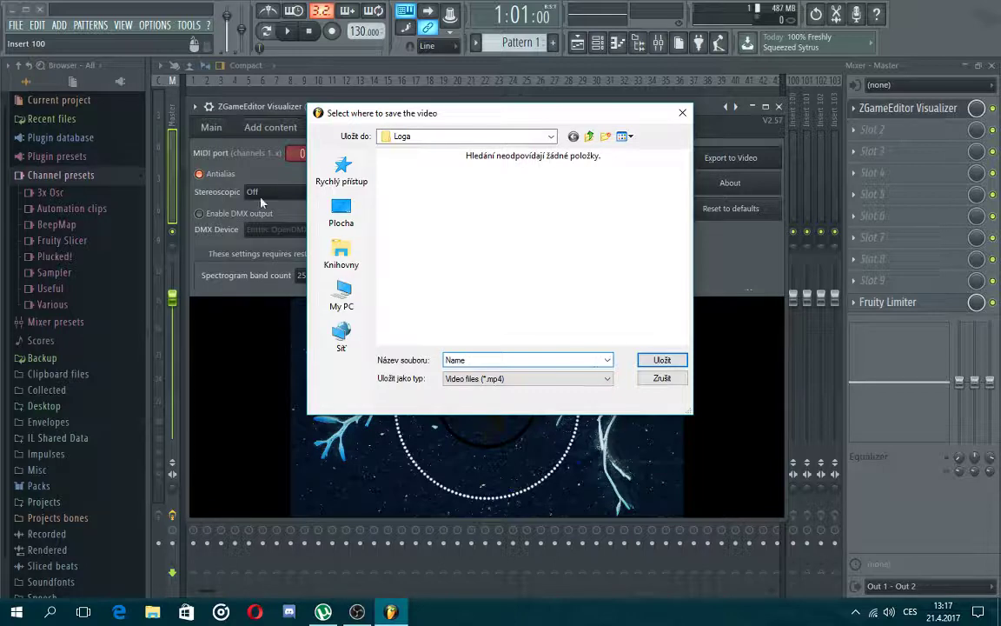
{"action": "left_click", "coordinate": [344, 213]}
{"action": "left_click", "coordinate": [645, 356]}
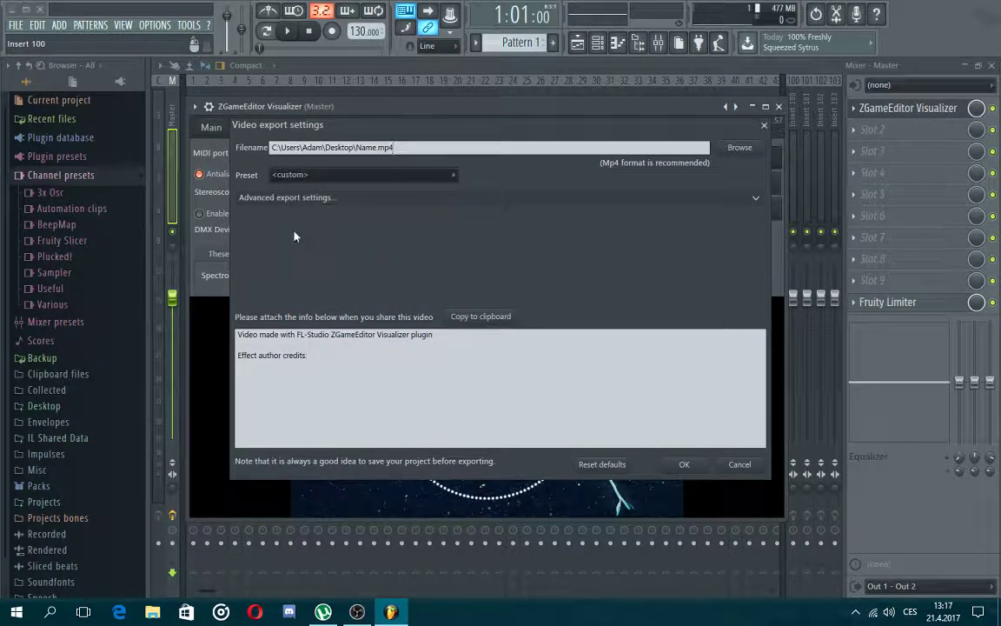
Apply the YouTube HD (1920x1080) export preset, accept the settings and start rendering the full song with 16Bit int WAV audio
{"action": "left_click", "coordinate": [320, 174]}
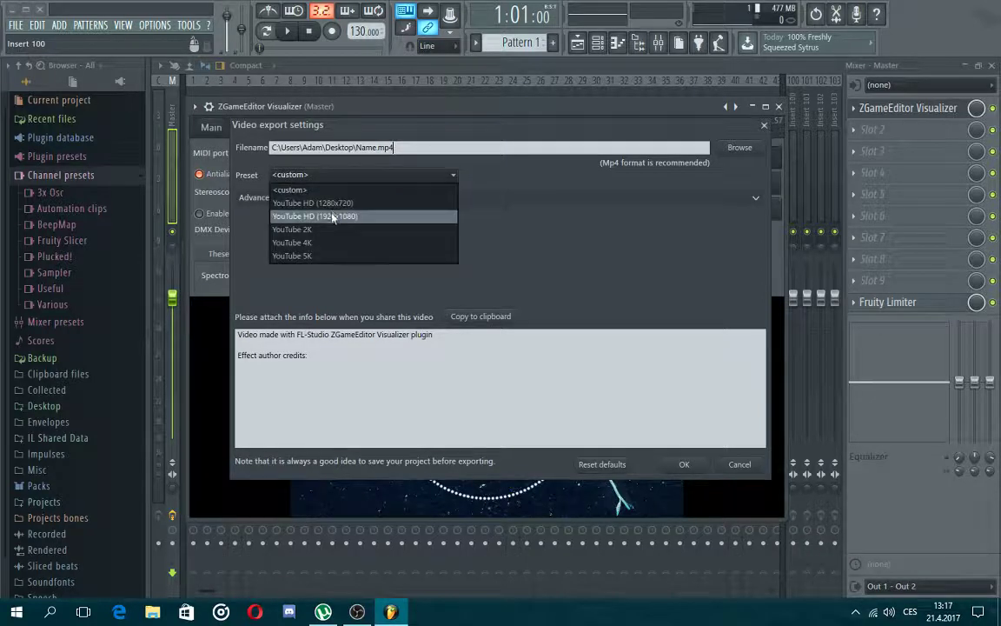
{"action": "left_click", "coordinate": [325, 214]}
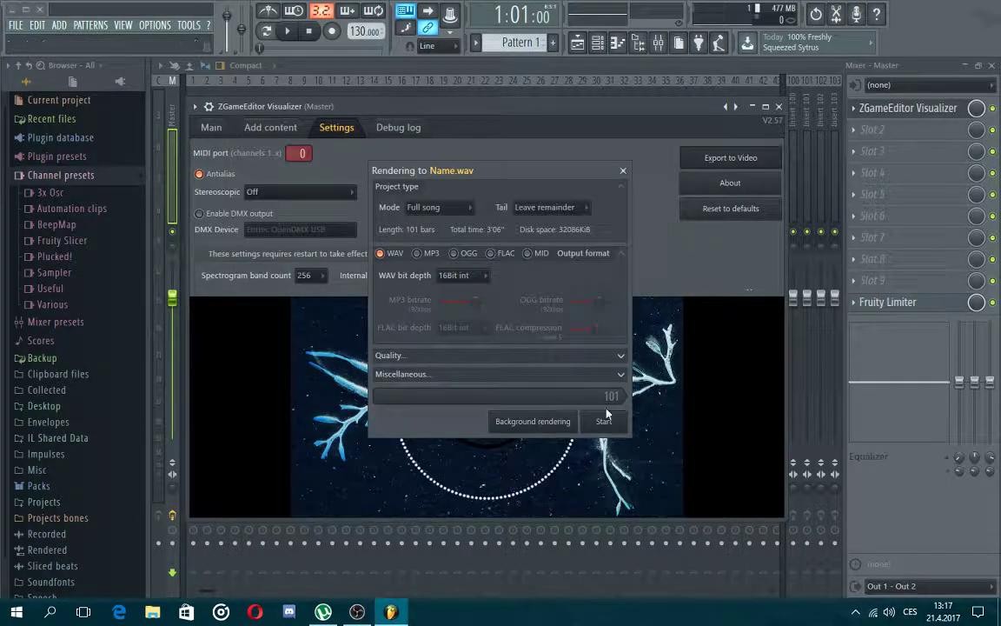
{"action": "left_click", "coordinate": [605, 422]}
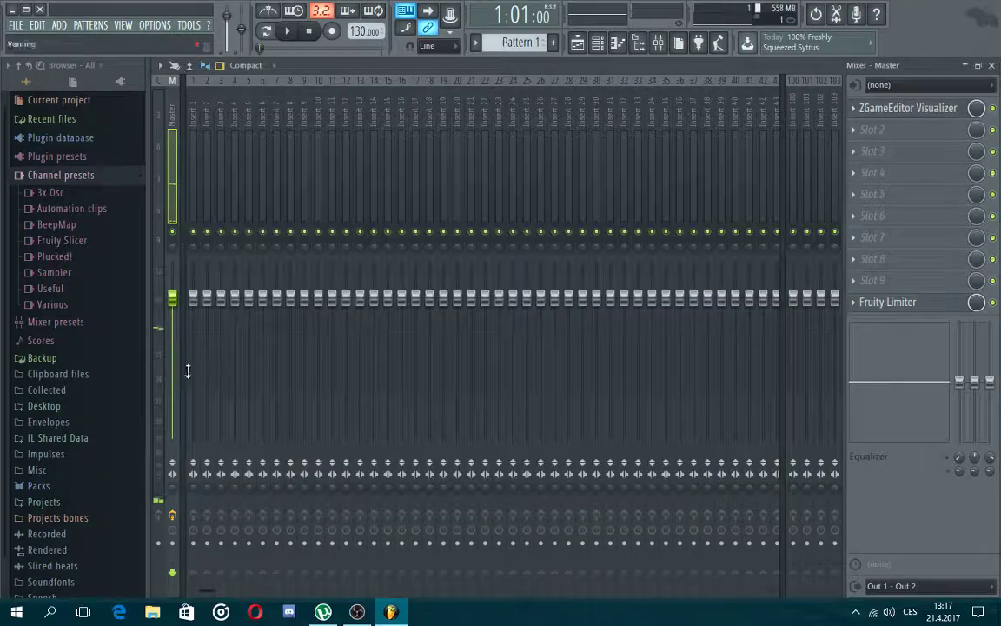
Switch to the desktop and move the exported Name video and Name audio files together, apart from the other icons
{"action": "key", "text": "super+d"}
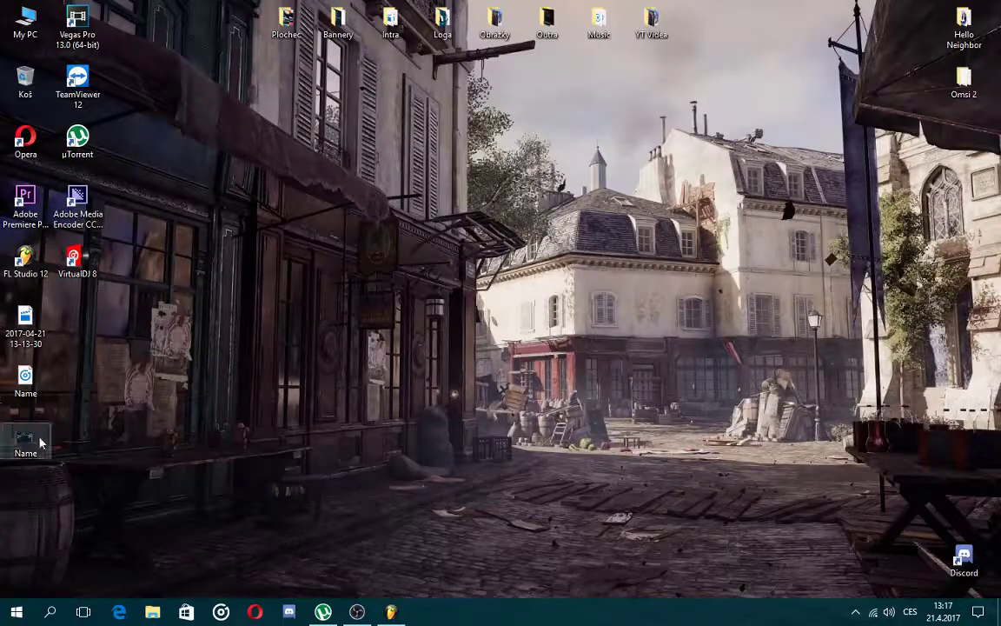
{"action": "left_click_drag", "start_coordinate": [39, 443], "coordinate": [195, 386]}
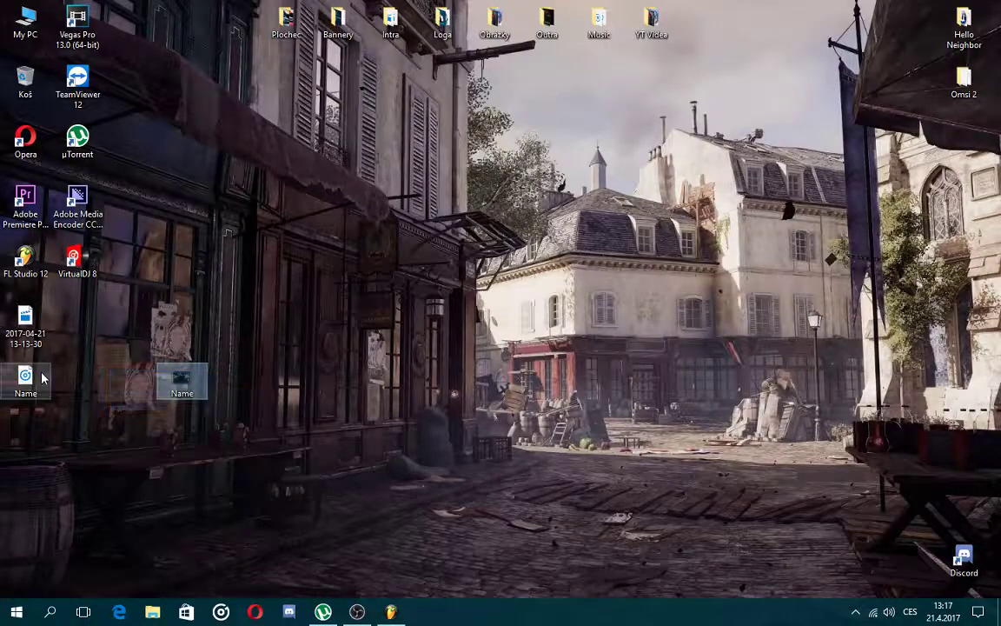
{"action": "left_click_drag", "start_coordinate": [41, 376], "coordinate": [199, 378]}
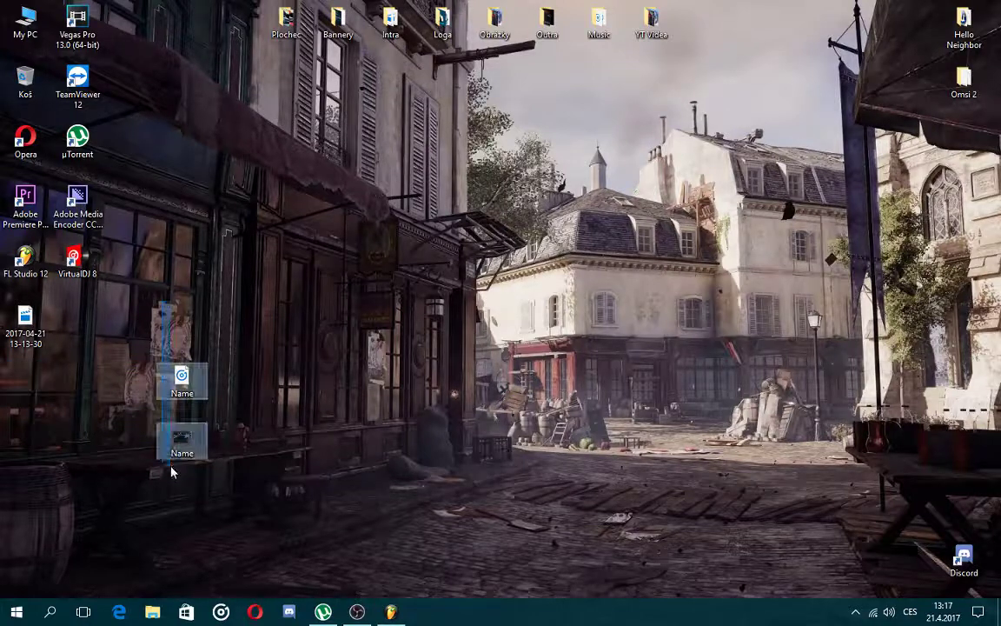
Move both exported Name files to the Recycle Bin and empty it, confirming the permanent deletion
{"action": "left_click_drag", "start_coordinate": [171, 472], "coordinate": [22, 92]}
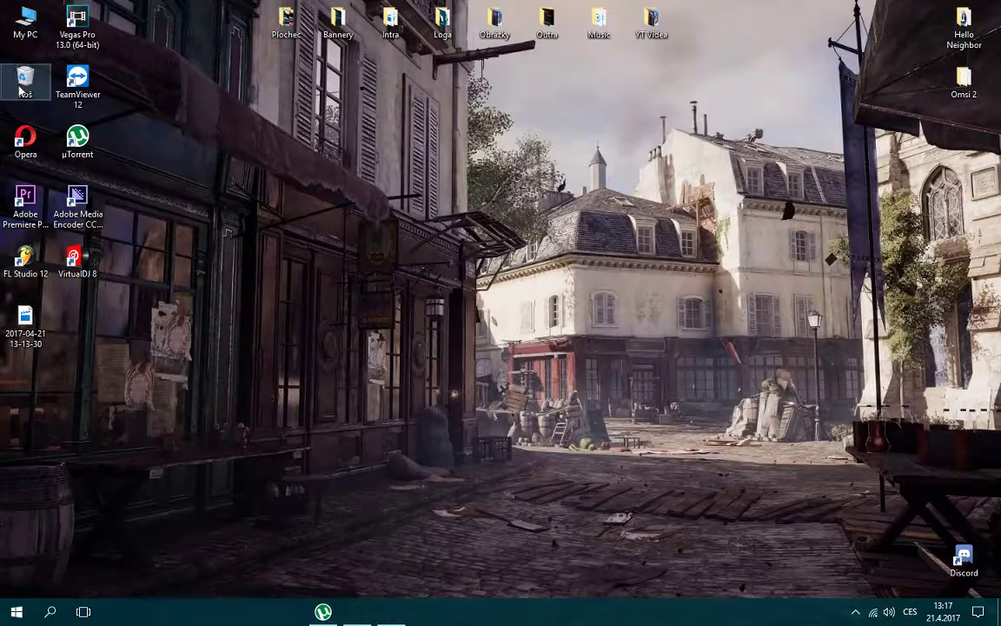
{"action": "right_click", "coordinate": [22, 91]}
{"action": "left_click", "coordinate": [49, 109]}
{"action": "left_click", "coordinate": [552, 316]}
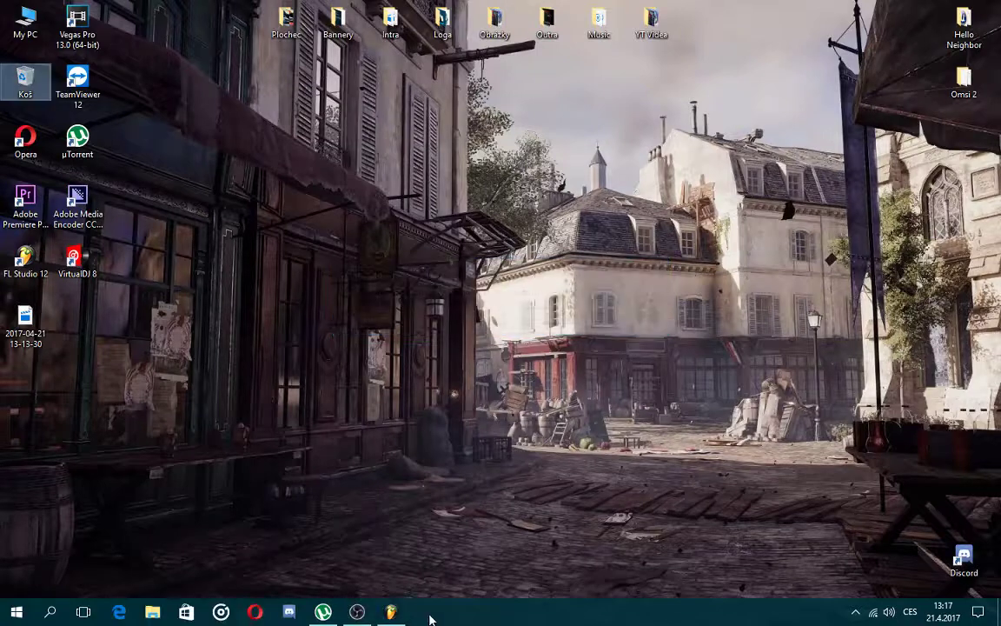
Switch back to FL Studio and close the program
{"action": "left_click", "coordinate": [391, 612]}
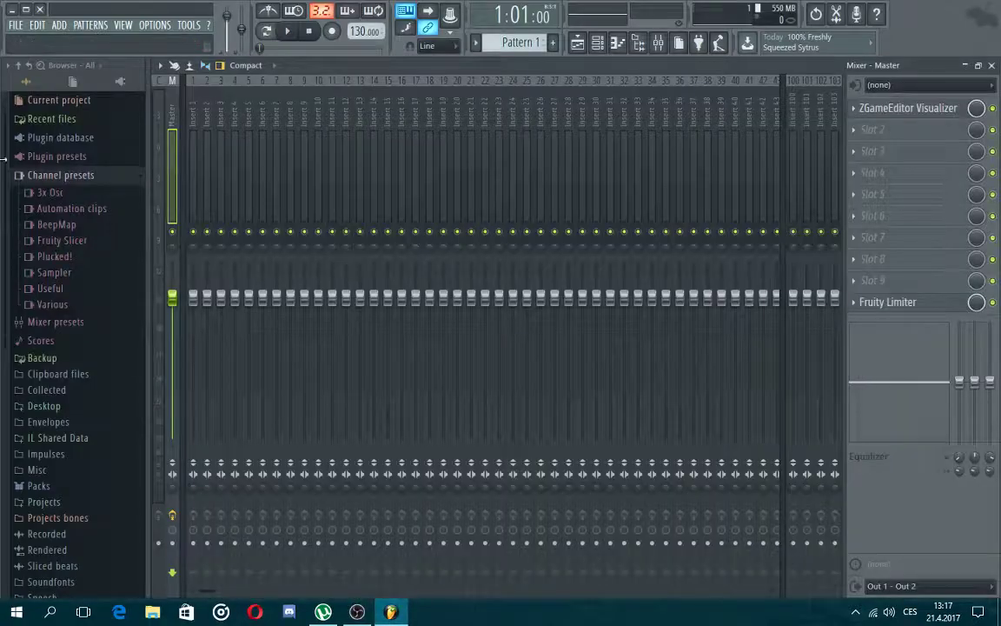
{"action": "left_click", "coordinate": [41, 10]}
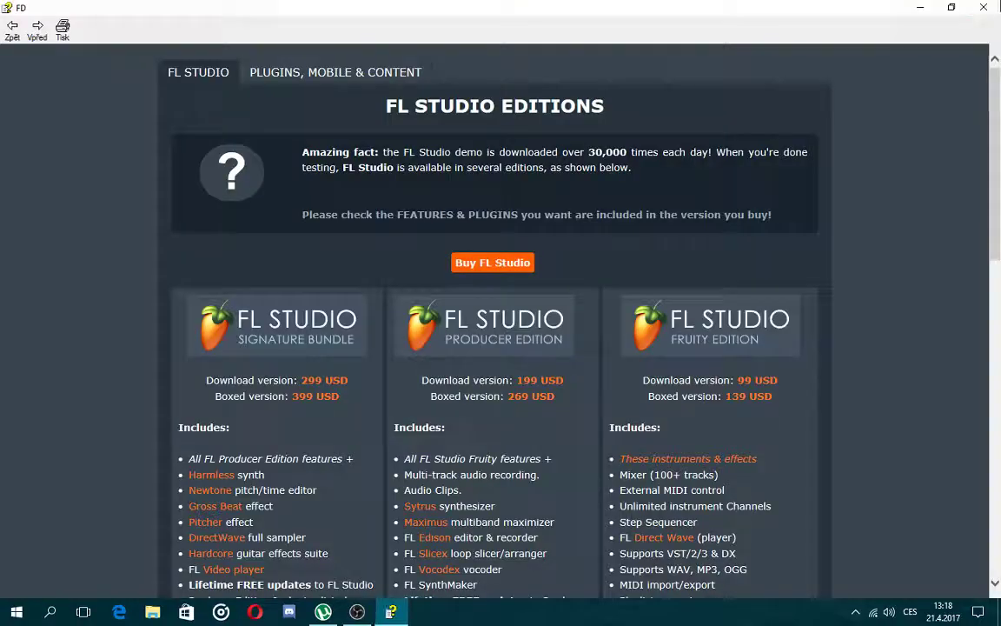